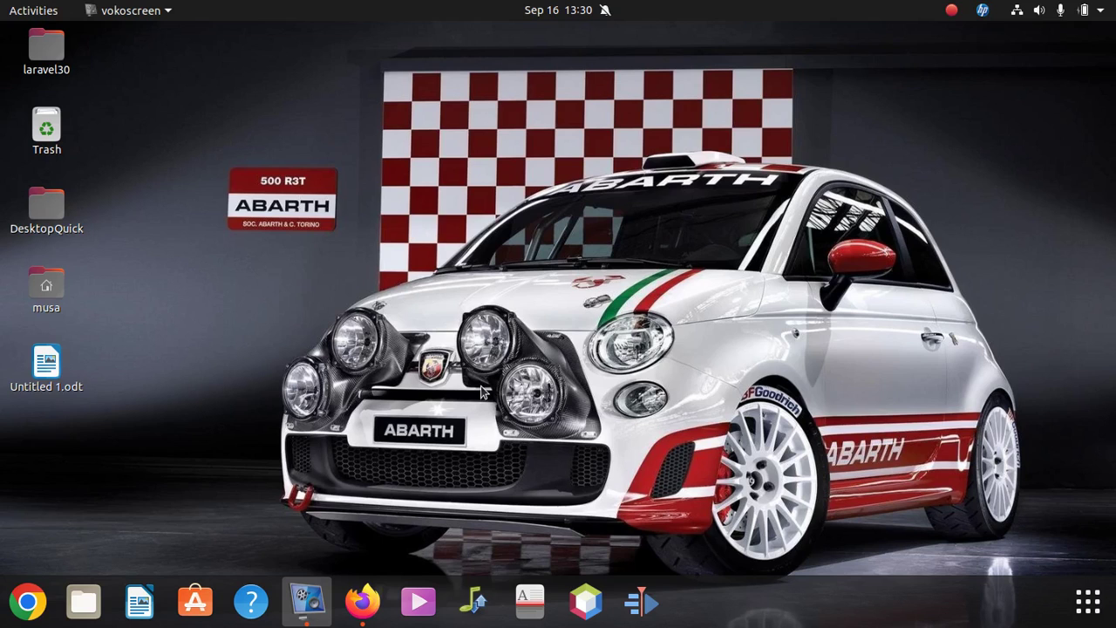
- Launch Google Chrome and maximize its profile chooser window
click(28, 602)
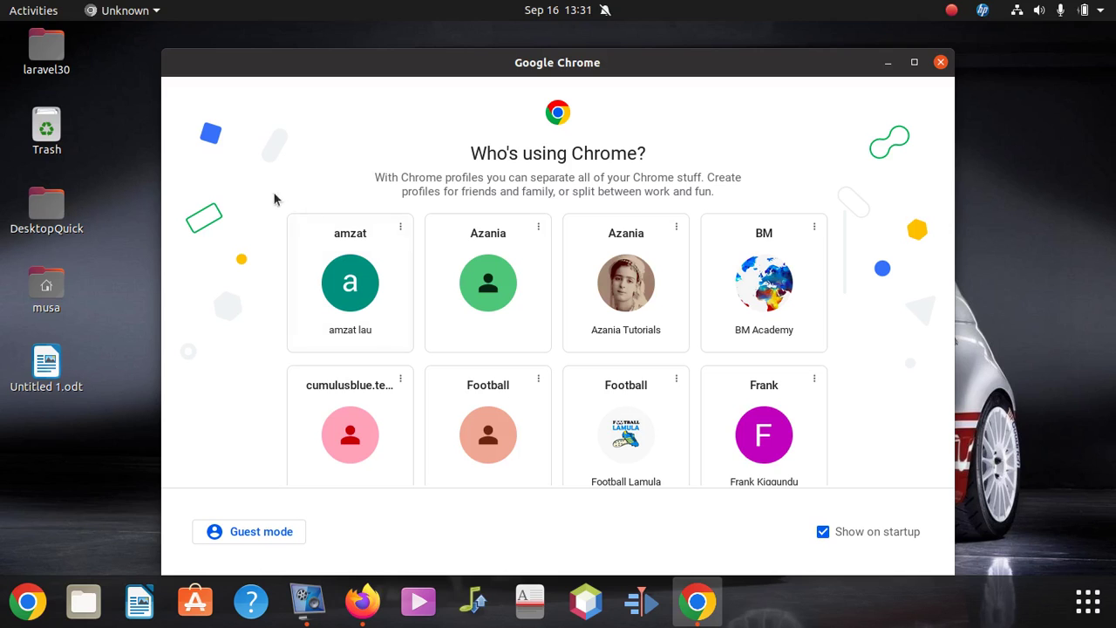
click(911, 61)
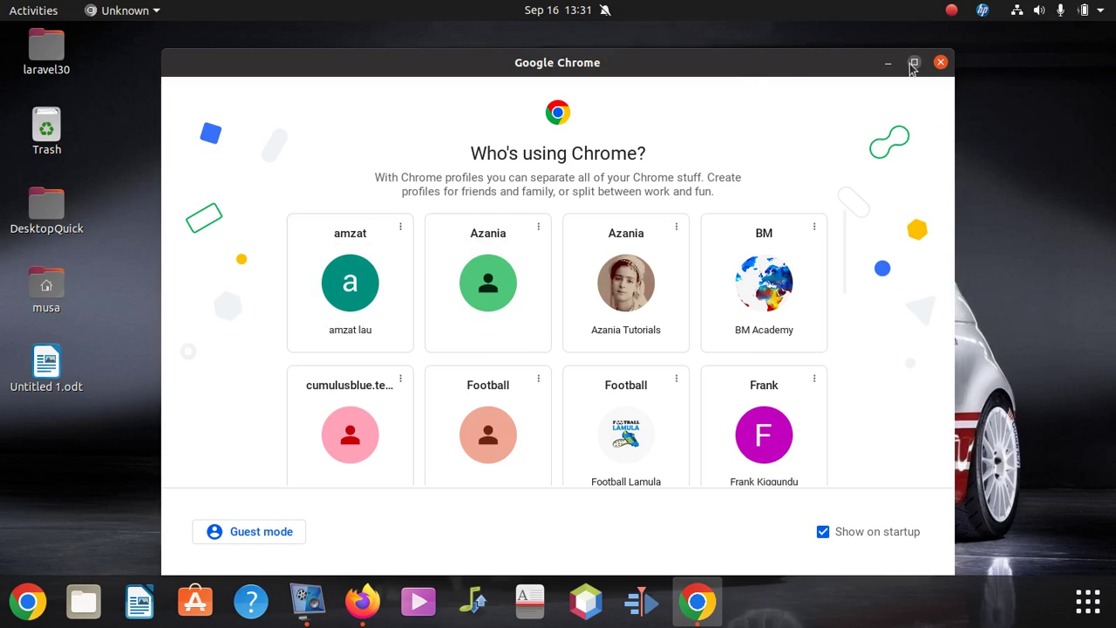
- Open a browser window under the chosen profile and load the router page at 192.168.3.1
click(757, 405)
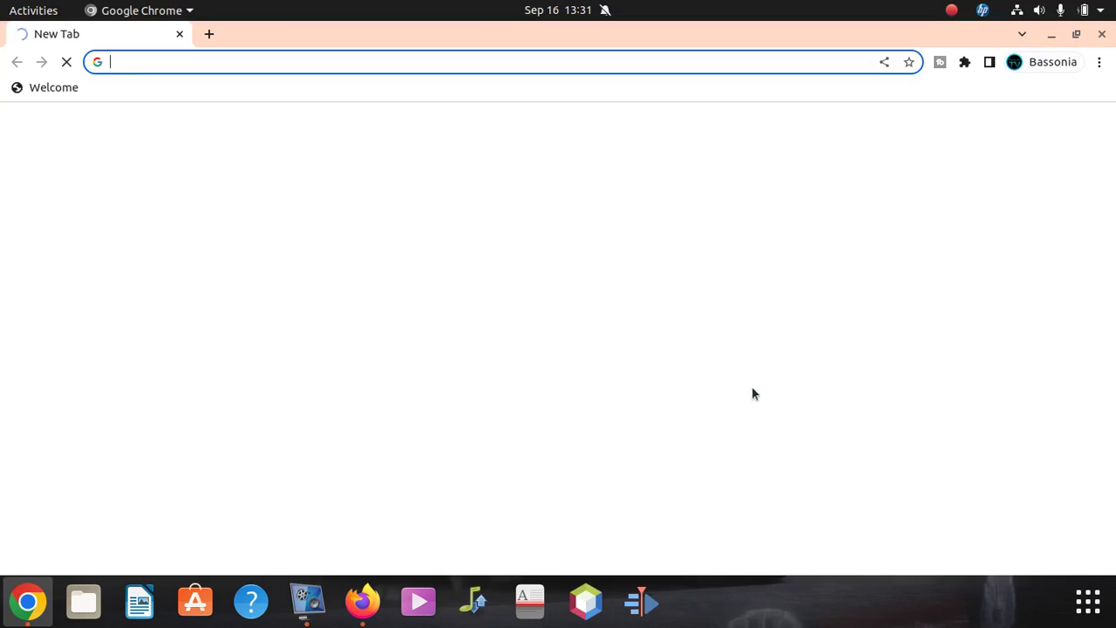
click(264, 57)
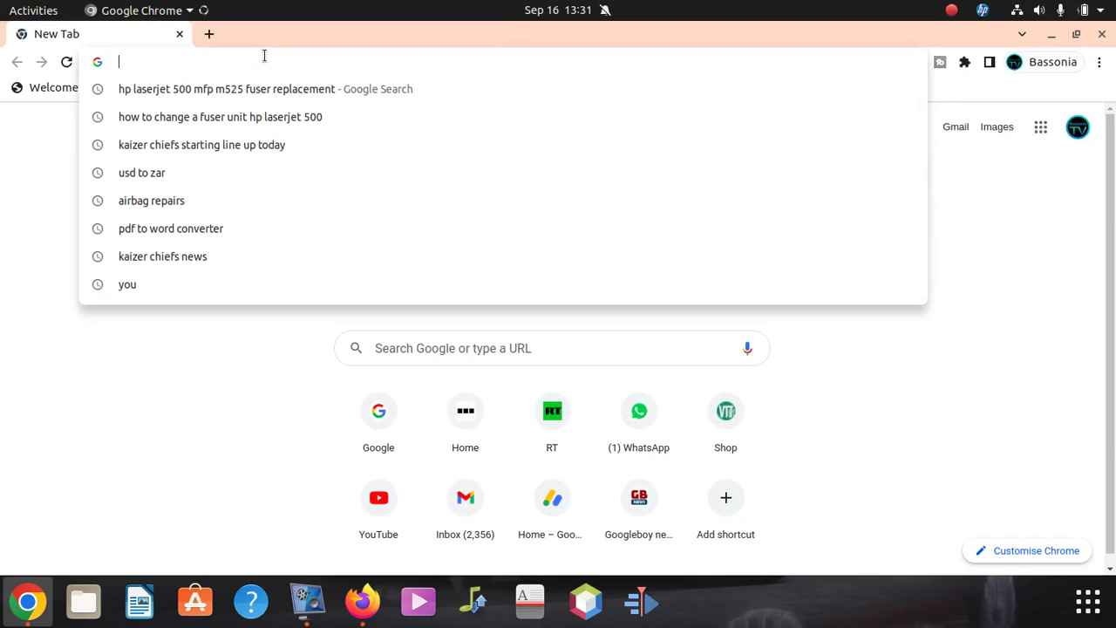
text(192)
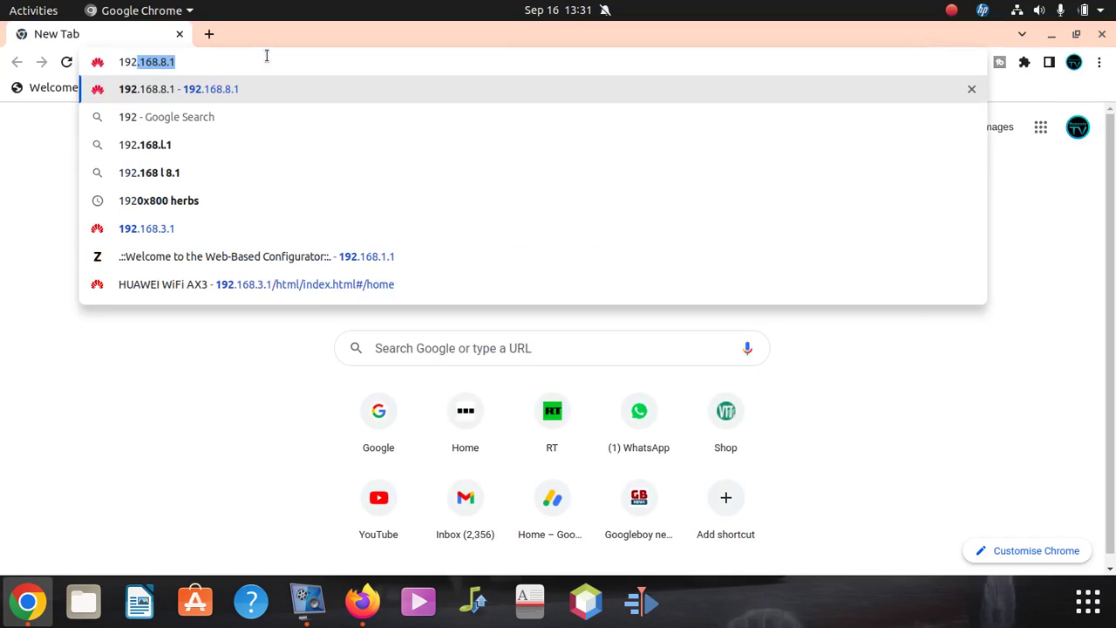
text(.1)
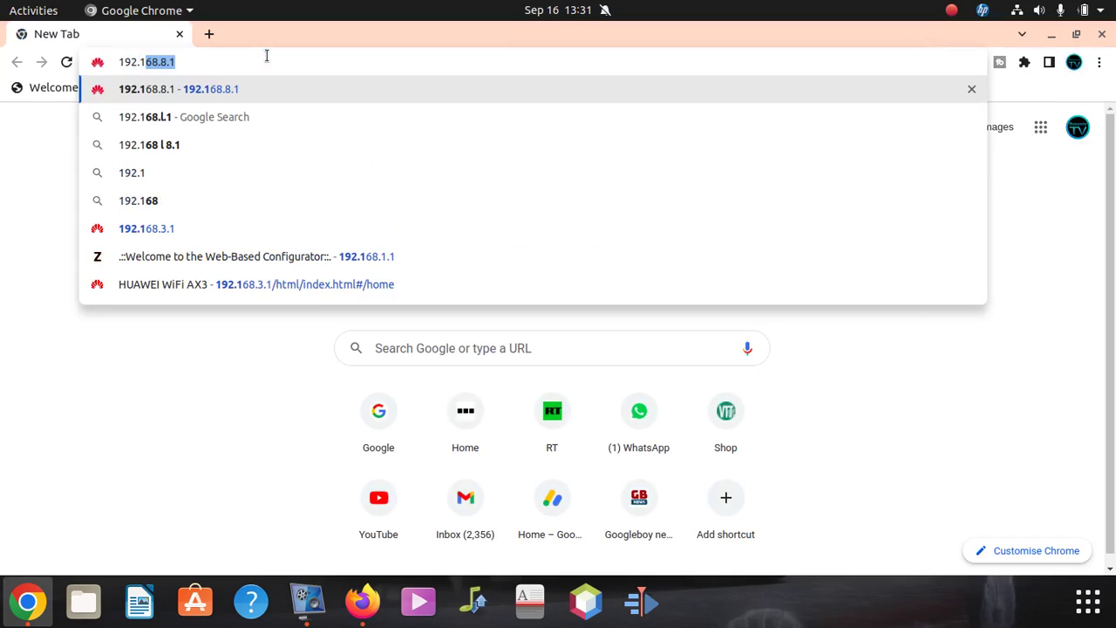
text(68.)
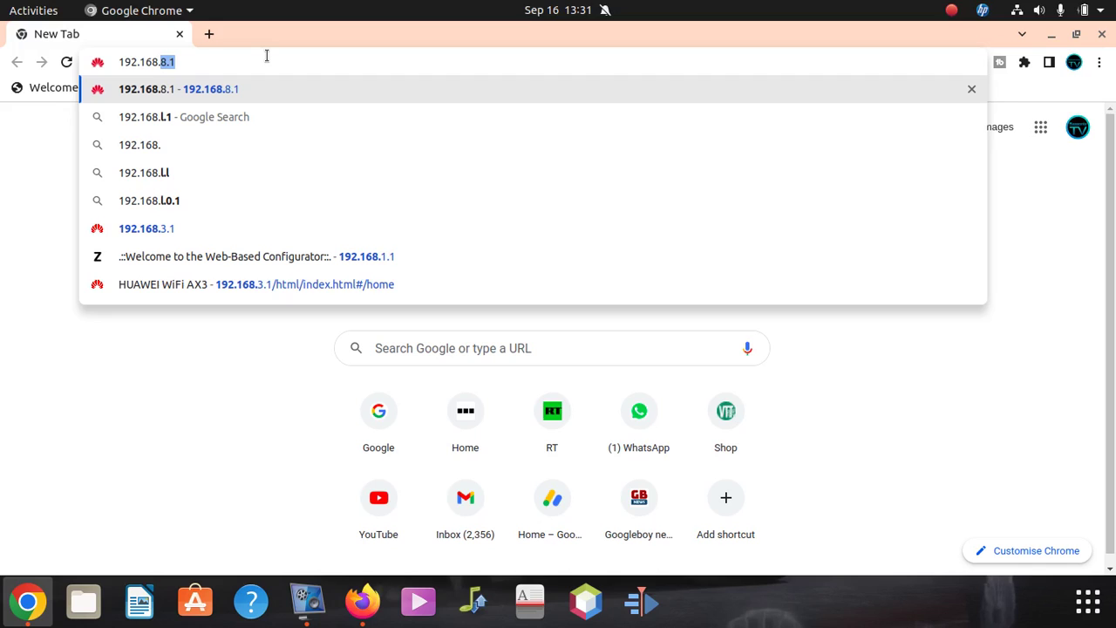
text(3)
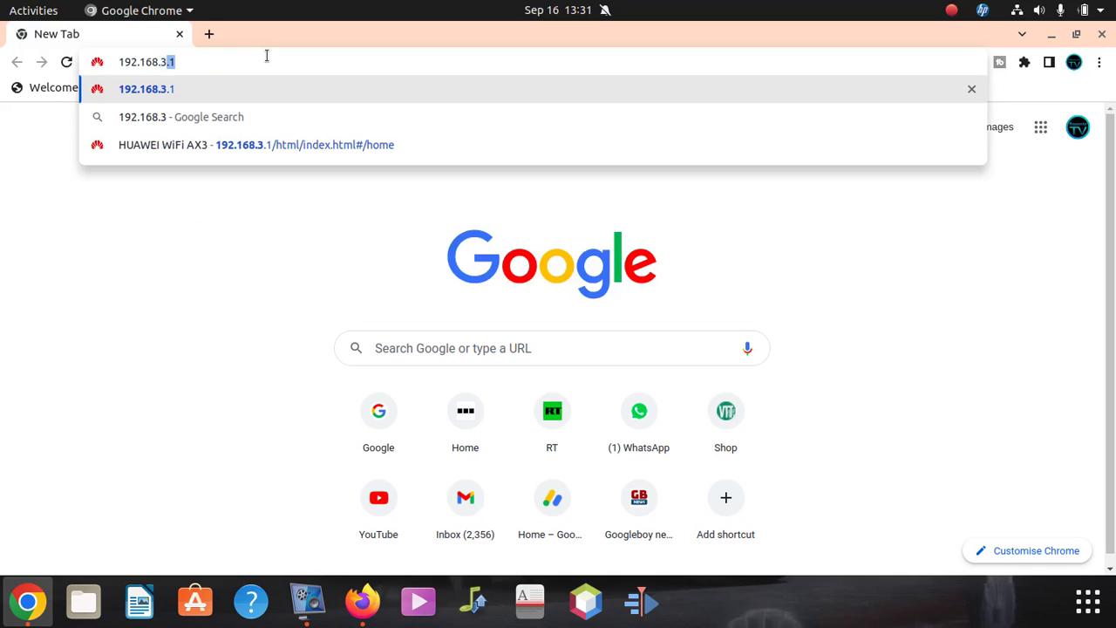
text(.1)
key(Return)
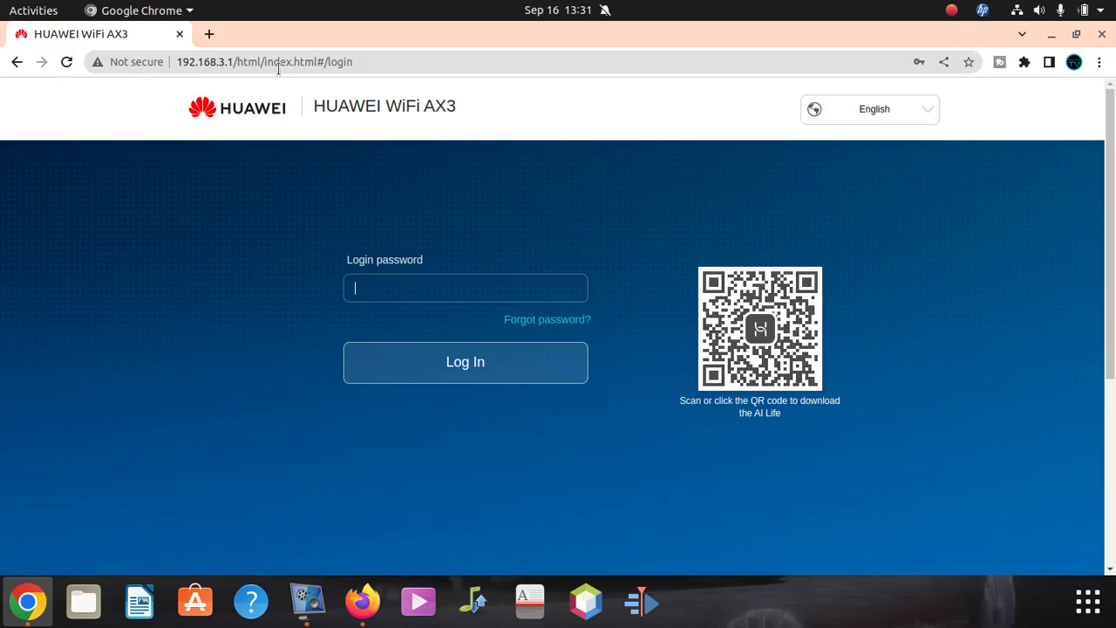
- Log in to the router admin with its login password
click(451, 283)
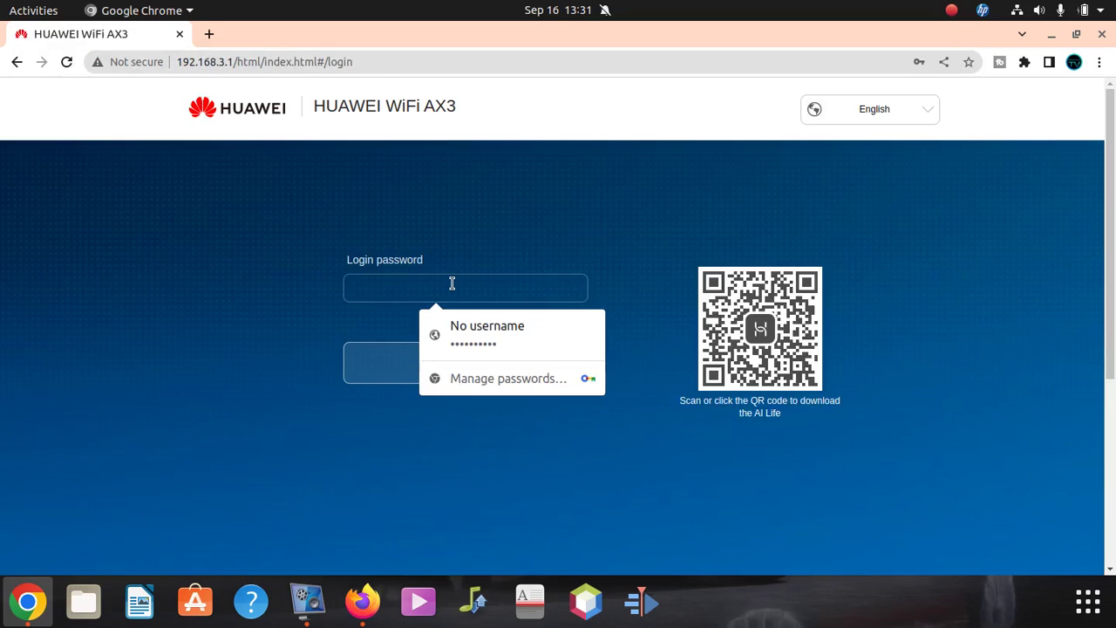
text(****)
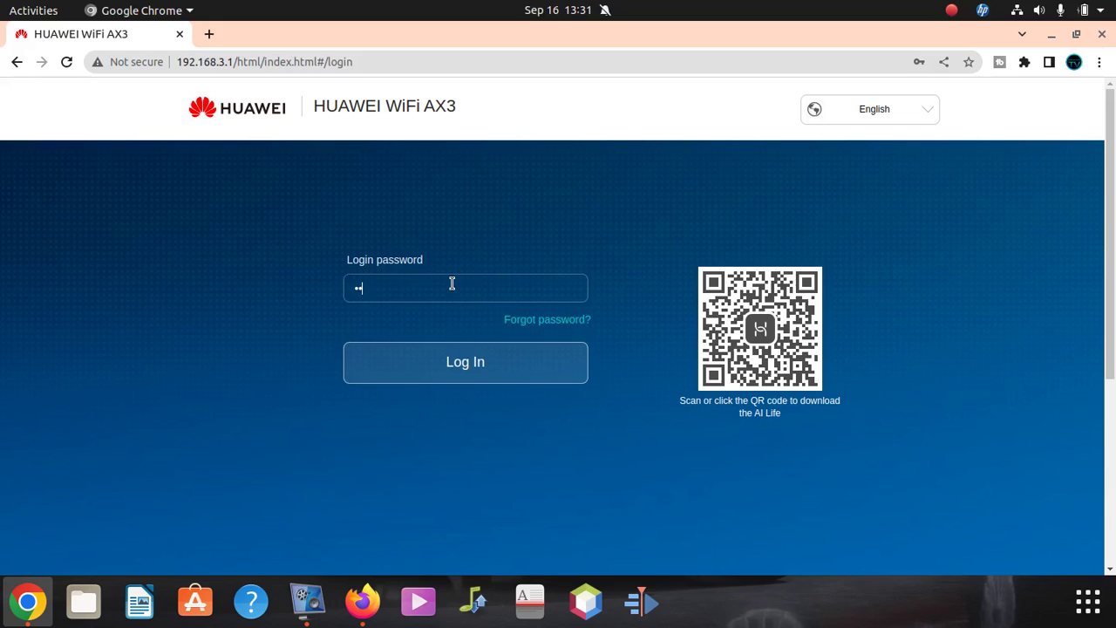
text(******)
key(Return)
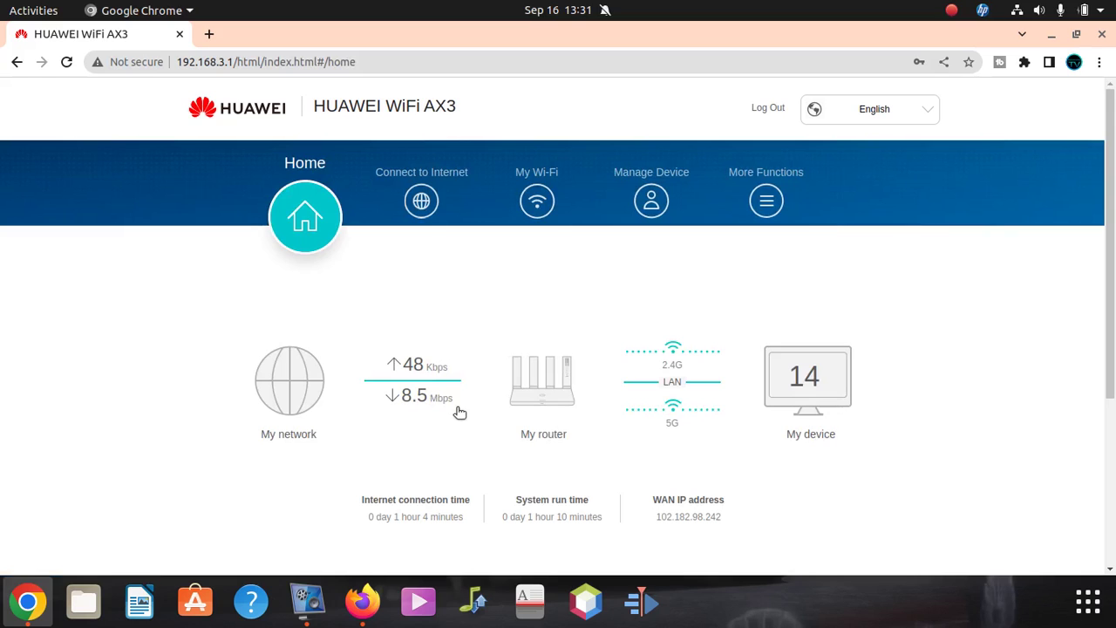
- On My Wi-Fi, replace the network name Afrihost Fibre MK with Braamfontein
click(534, 192)
scroll(535, 392, down, 1)
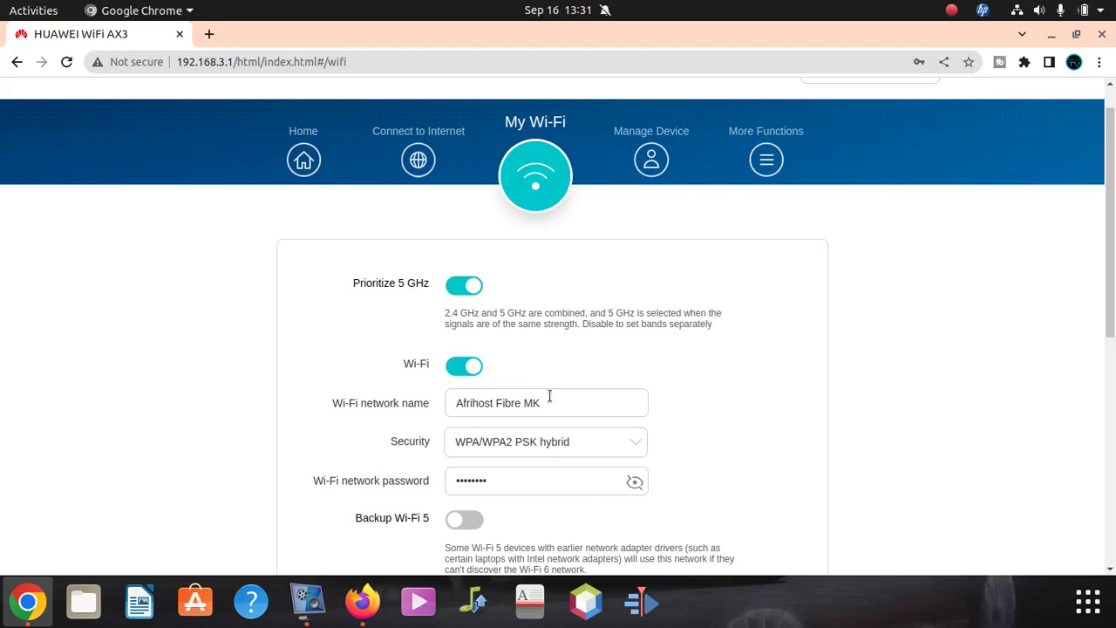
drag(549, 397, 403, 399)
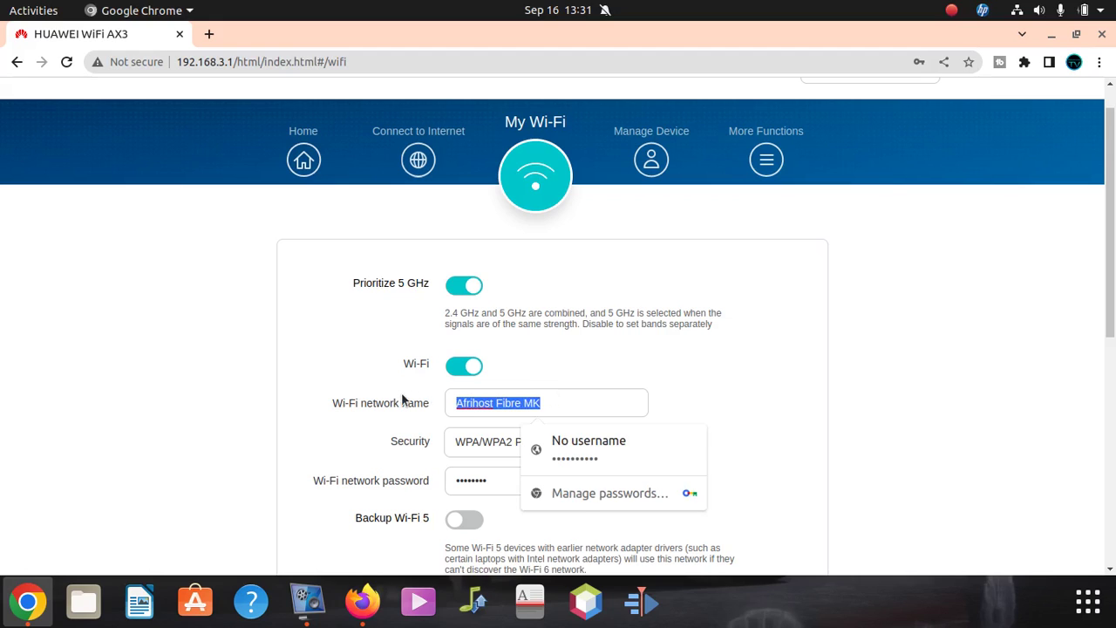
key(BackSpace)
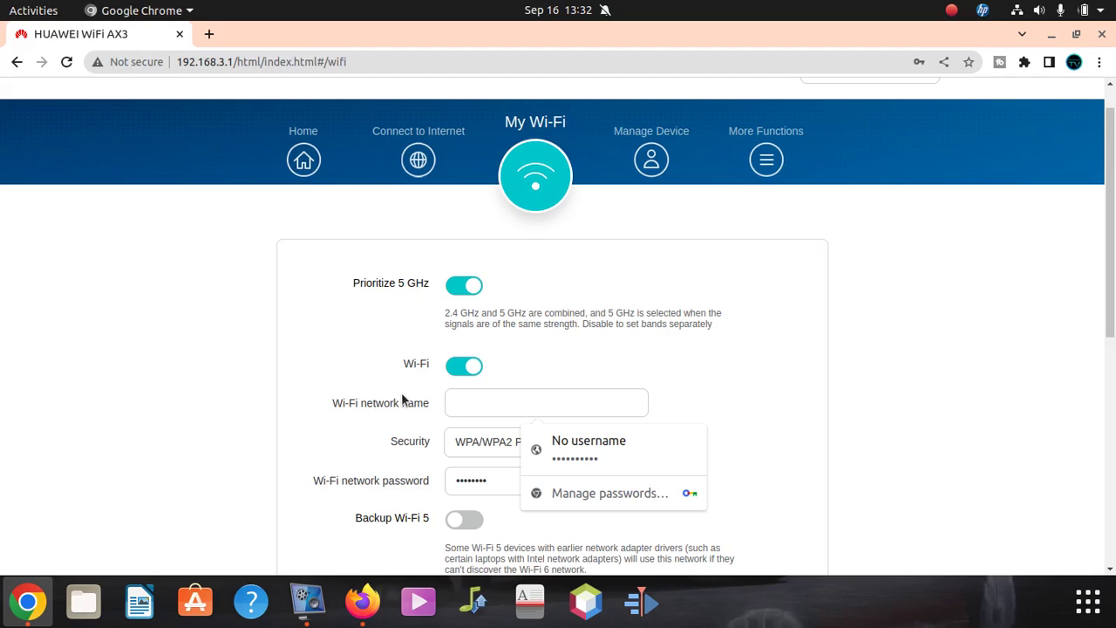
text(bRAA)
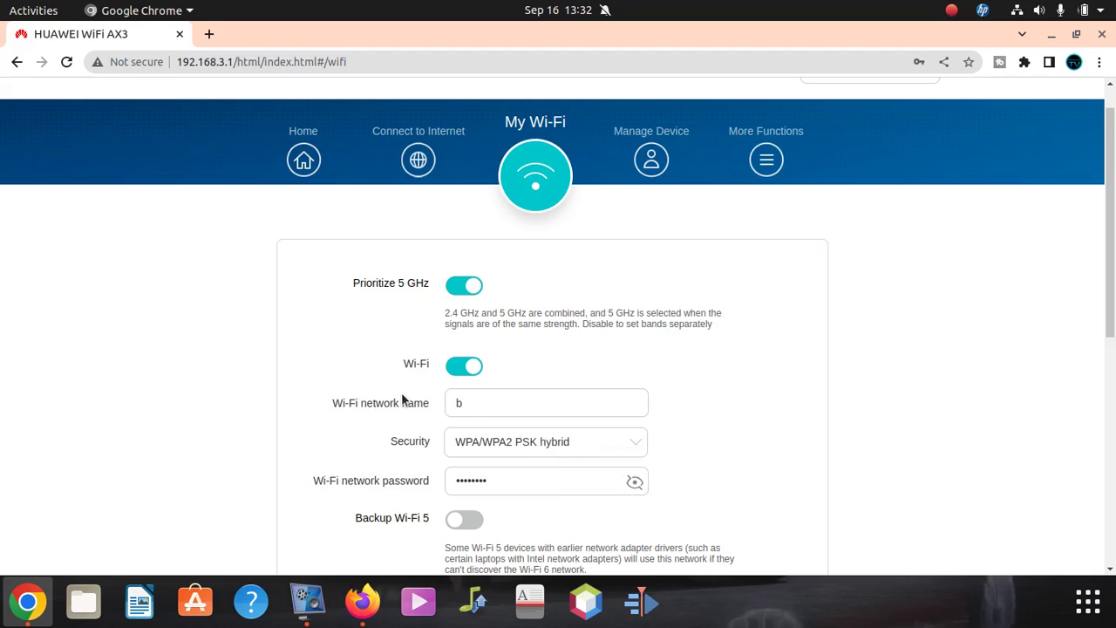
key(BackSpace)
key(BackSpace)
key(BackSpace)
key(BackSpace)
text(Braamfontein)
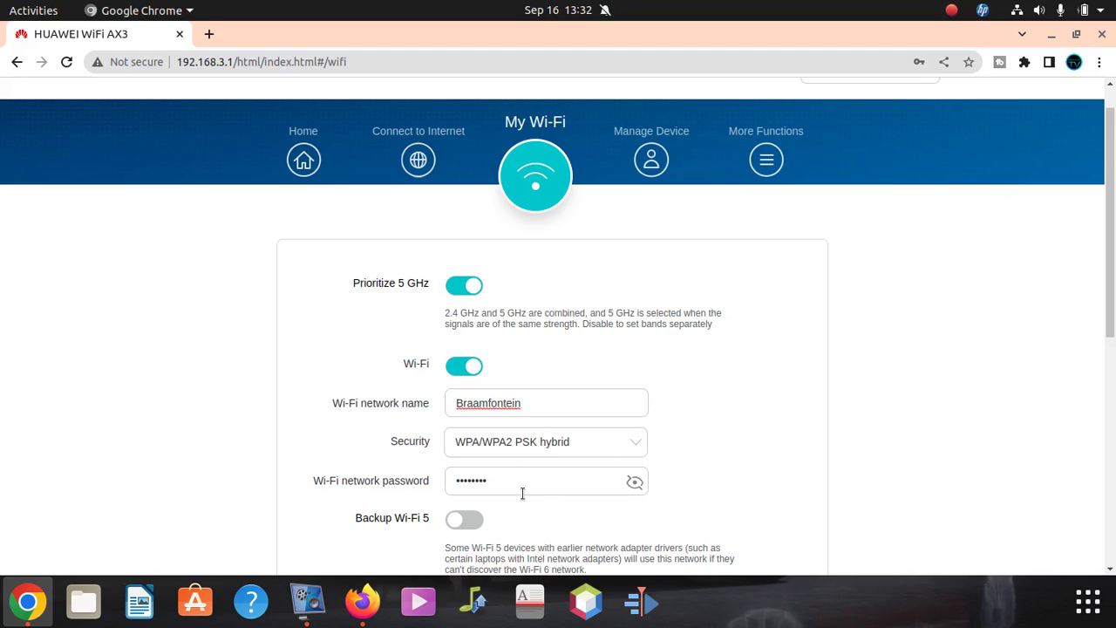
- Clear the Wi-Fi password field and enter a new password that rates Strong
click(587, 487)
drag(590, 481, 391, 471)
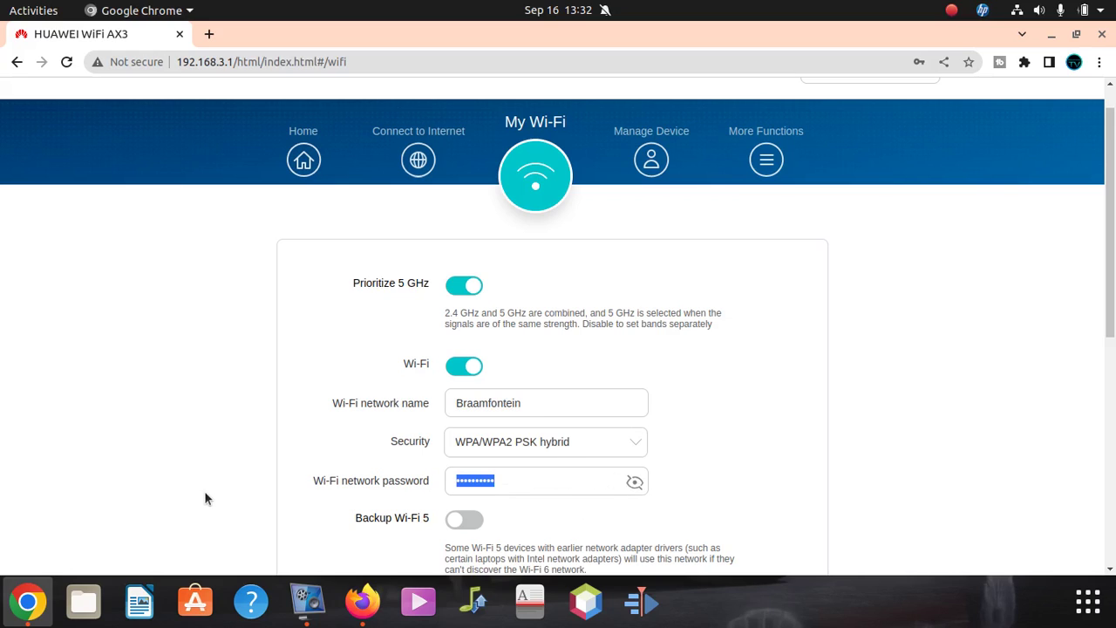
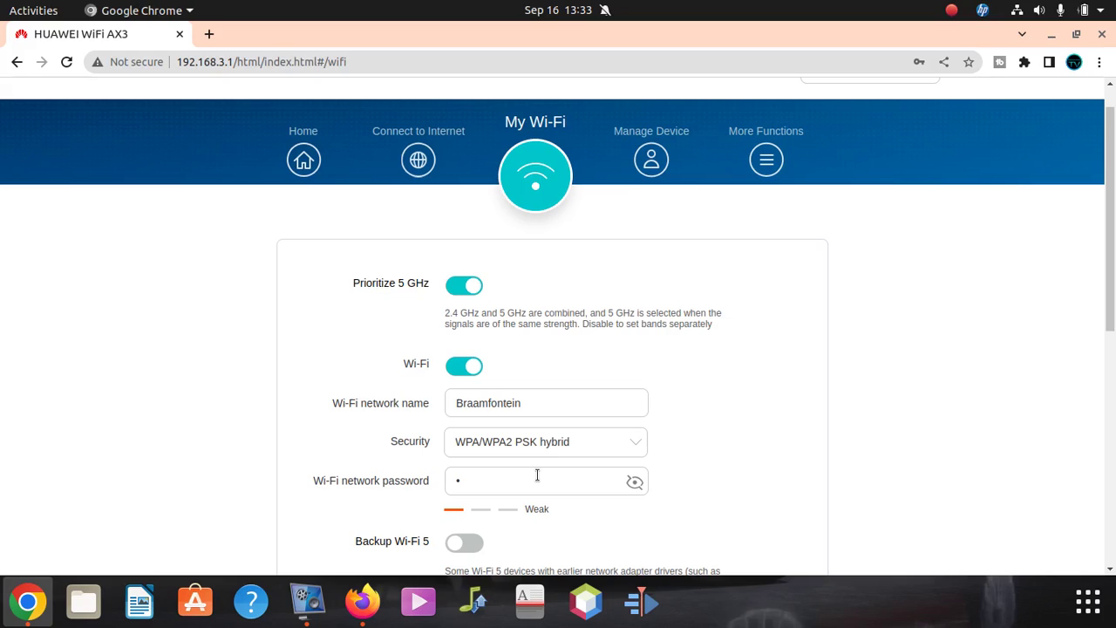
key(BackSpace)
key(BackSpace)
key(BackSpace)
key(BackSpace)
key(BackSpace)
key(BackSpace)
key(BackSpace)
key(BackSpace)
key(BackSpace)
key(BackSpace)
key(BackSpace)
key(BackSpace)
key(BackSpace)
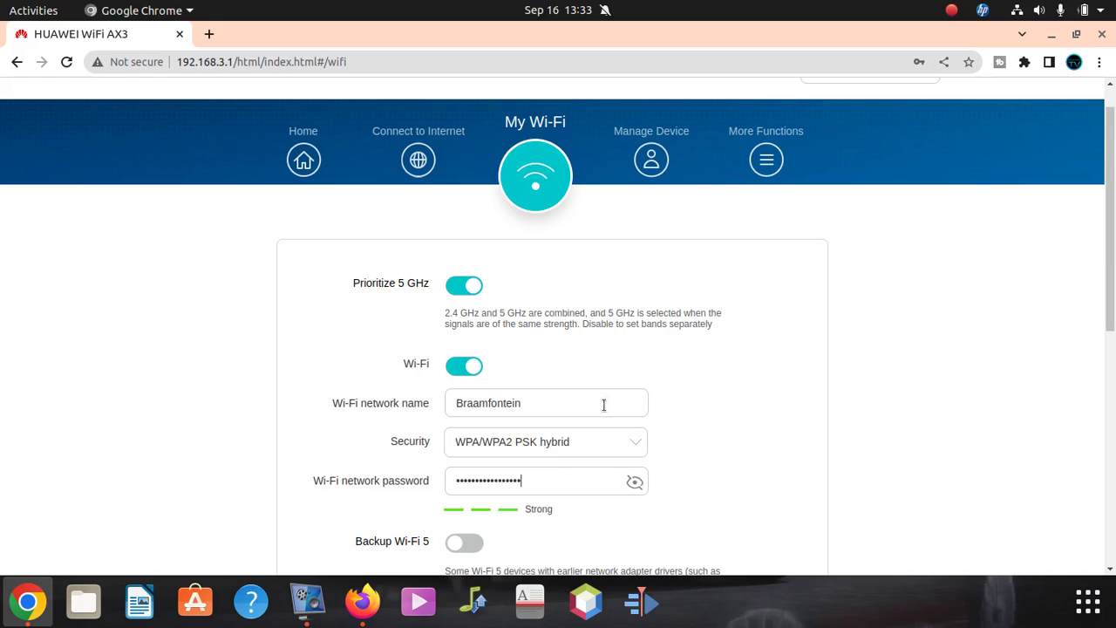
scroll(576, 417, down, 3)
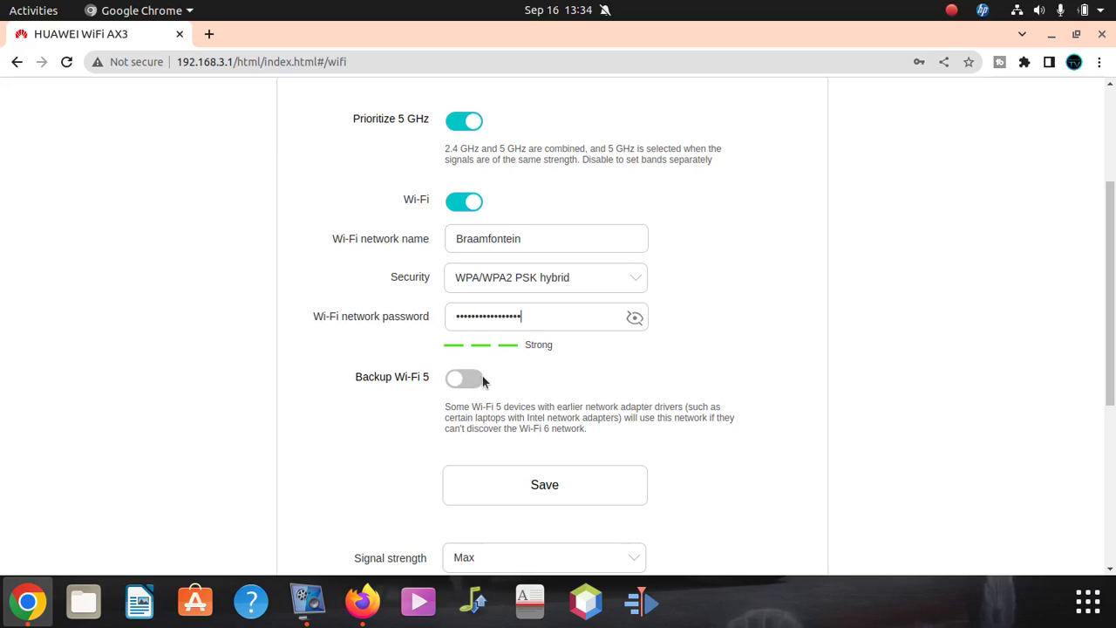
click(467, 380)
scroll(533, 427, down, 5)
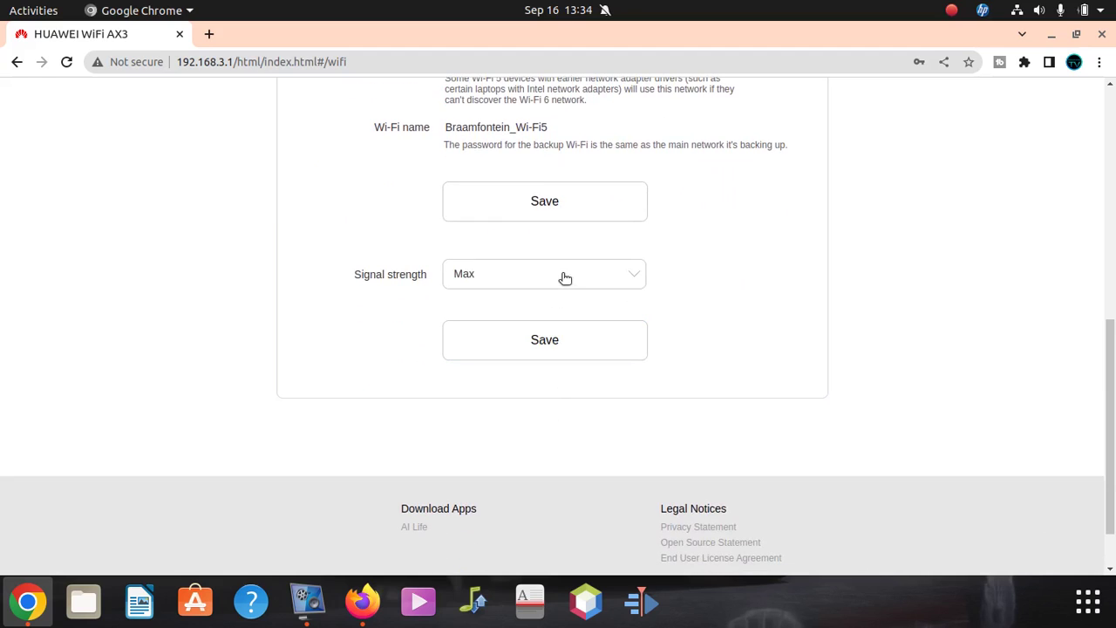
scroll(584, 305, up, 1)
scroll(576, 325, up, 2)
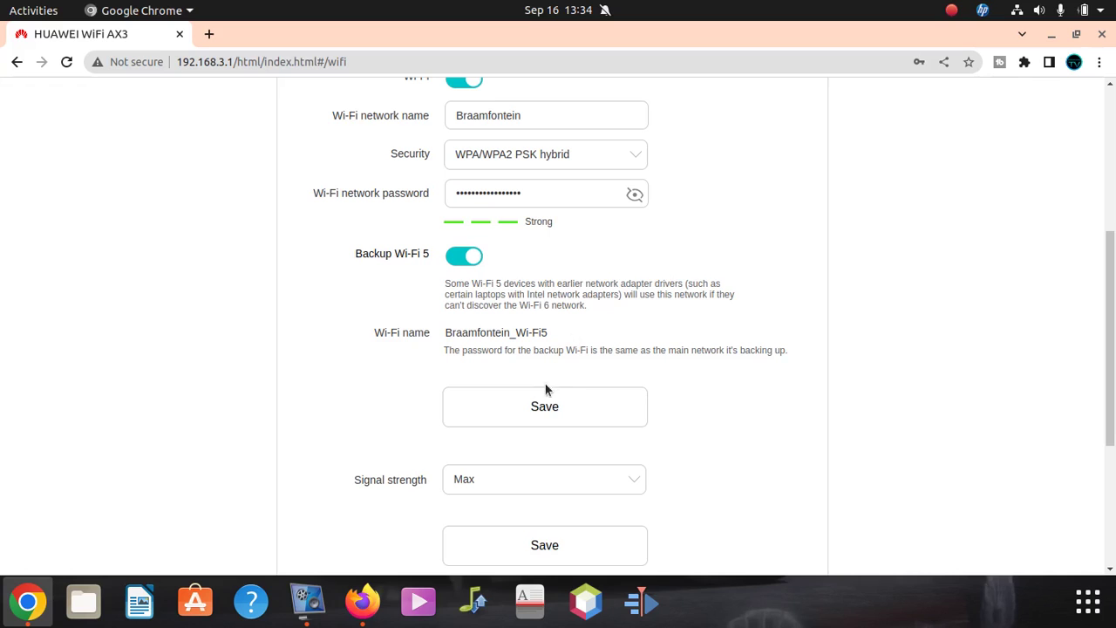
click(550, 407)
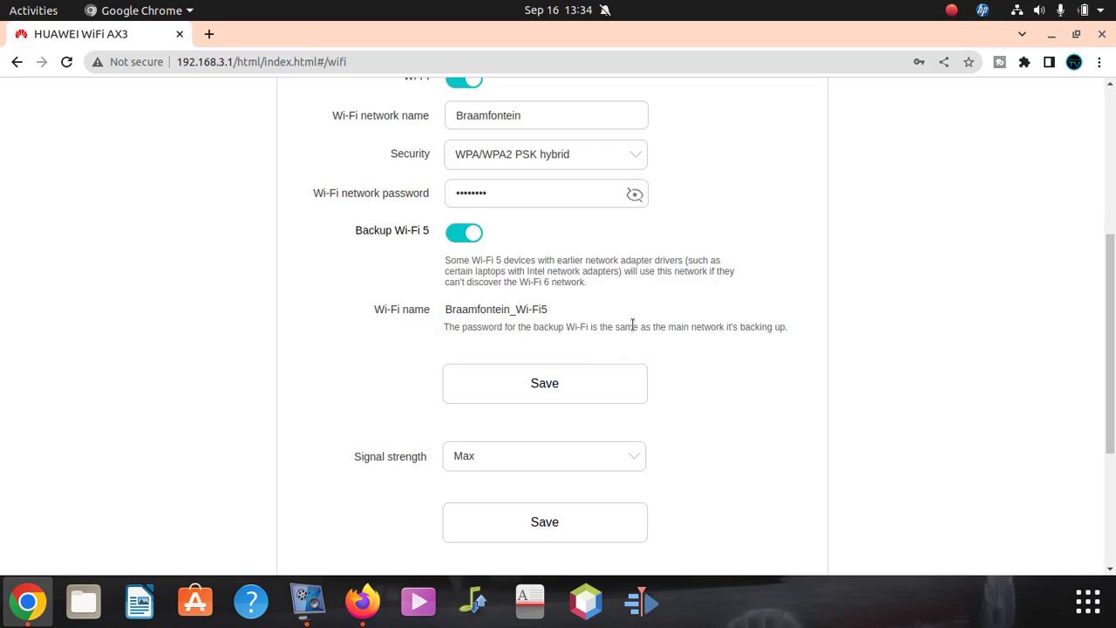
scroll(662, 368, up, 2)
scroll(662, 368, up, 1)
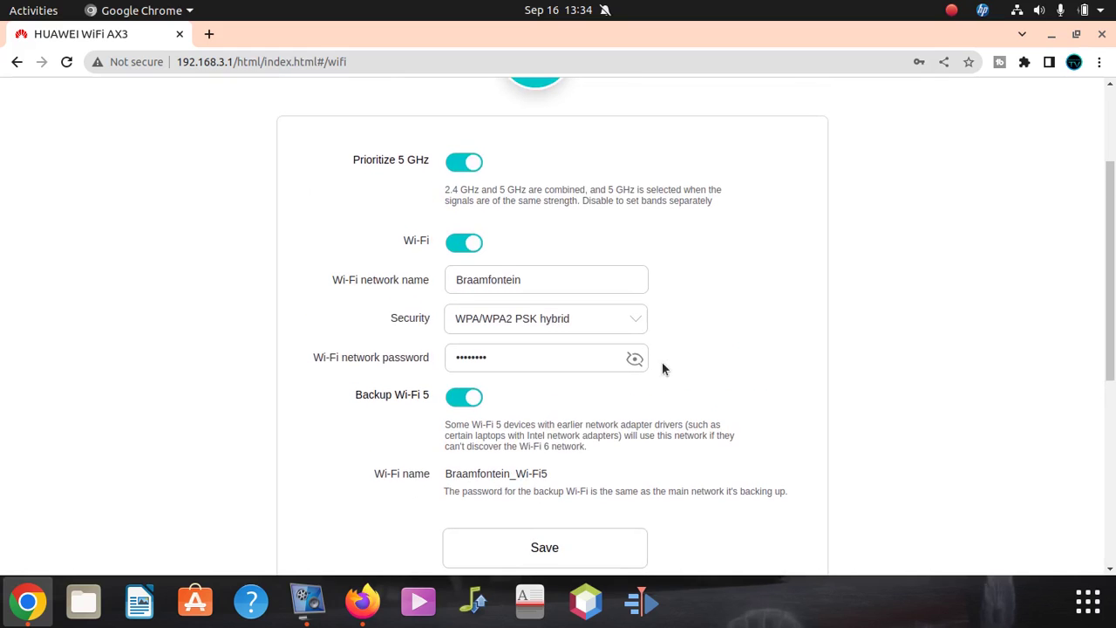
scroll(653, 383, down, 4)
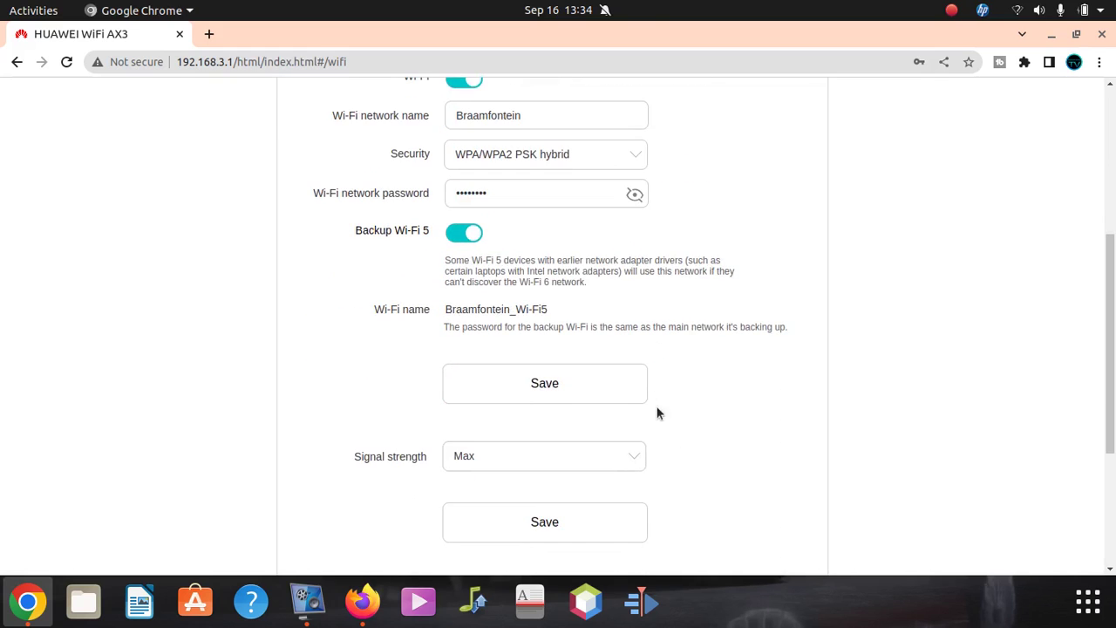
scroll(656, 440, up, 1)
scroll(655, 448, up, 4)
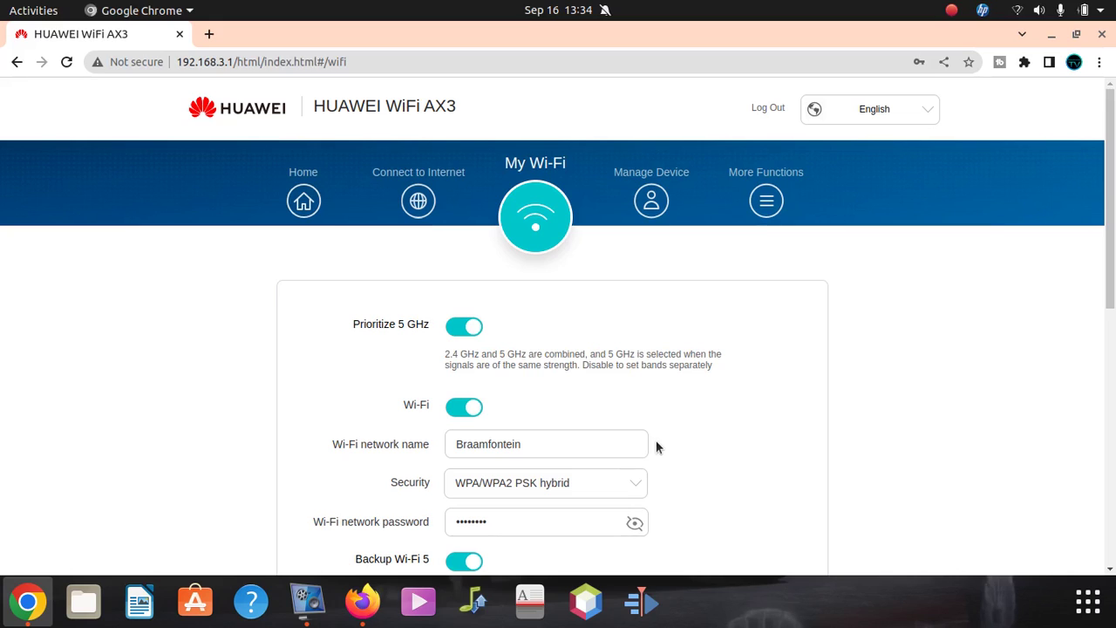
click(1018, 10)
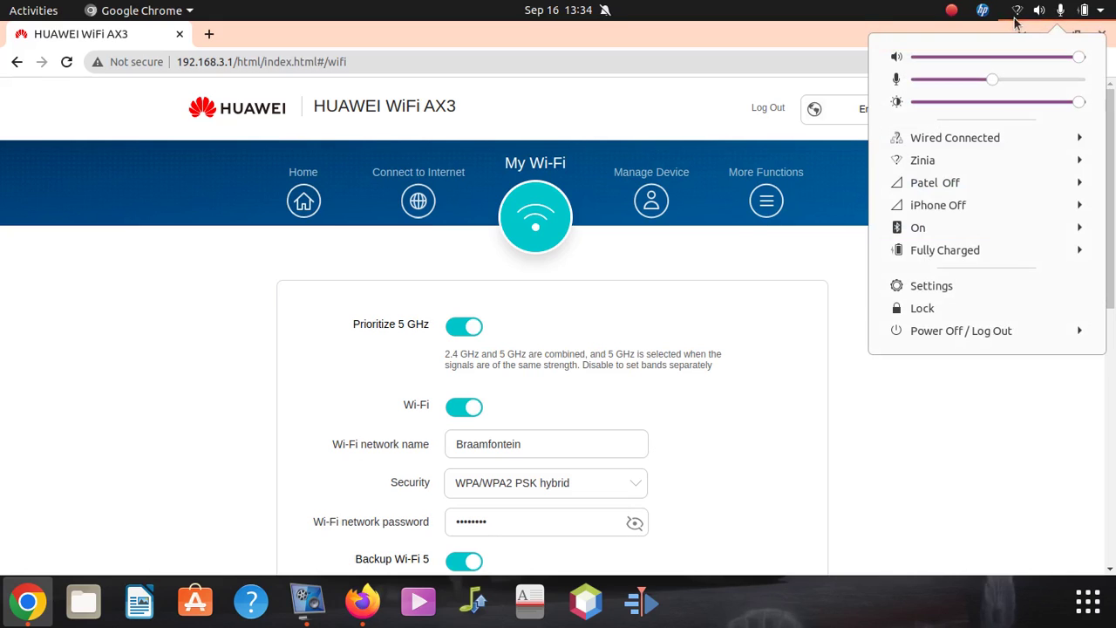
click(1013, 139)
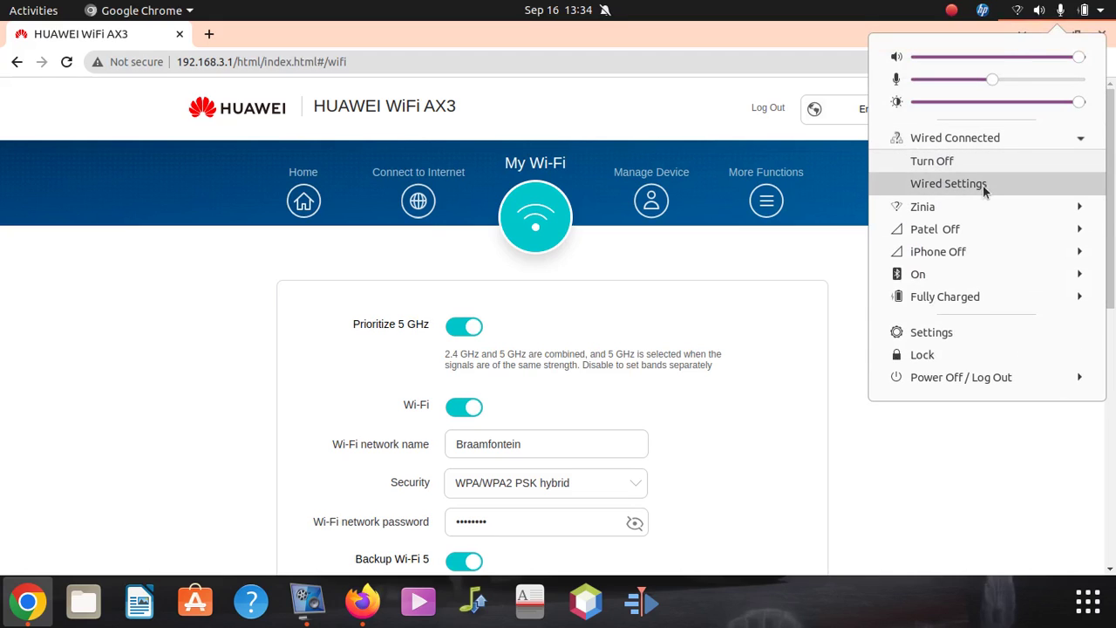
click(983, 185)
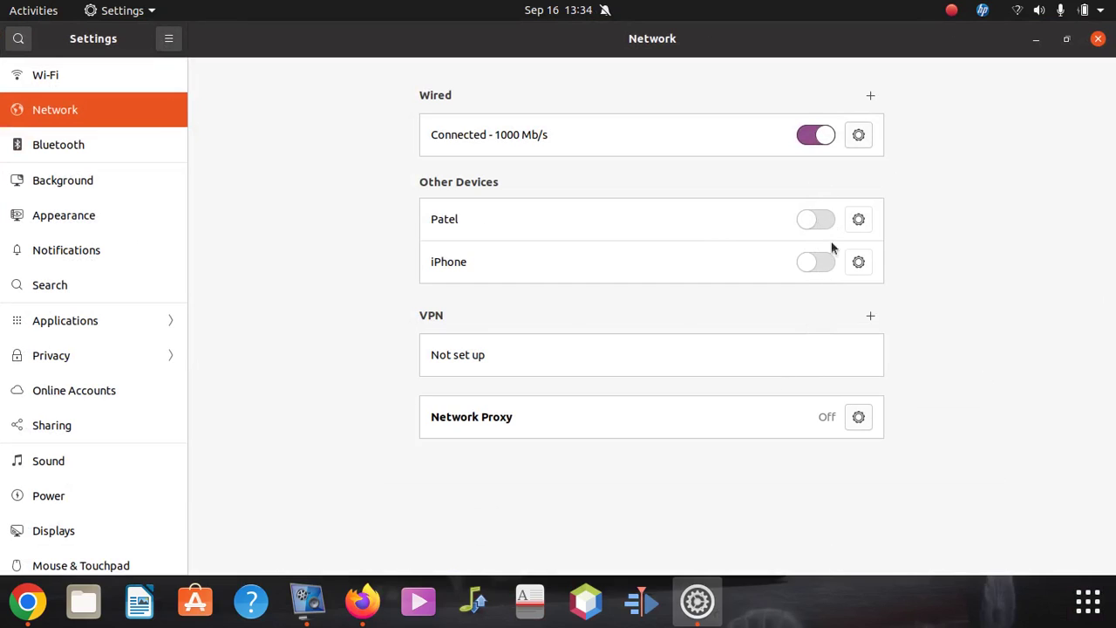
click(858, 220)
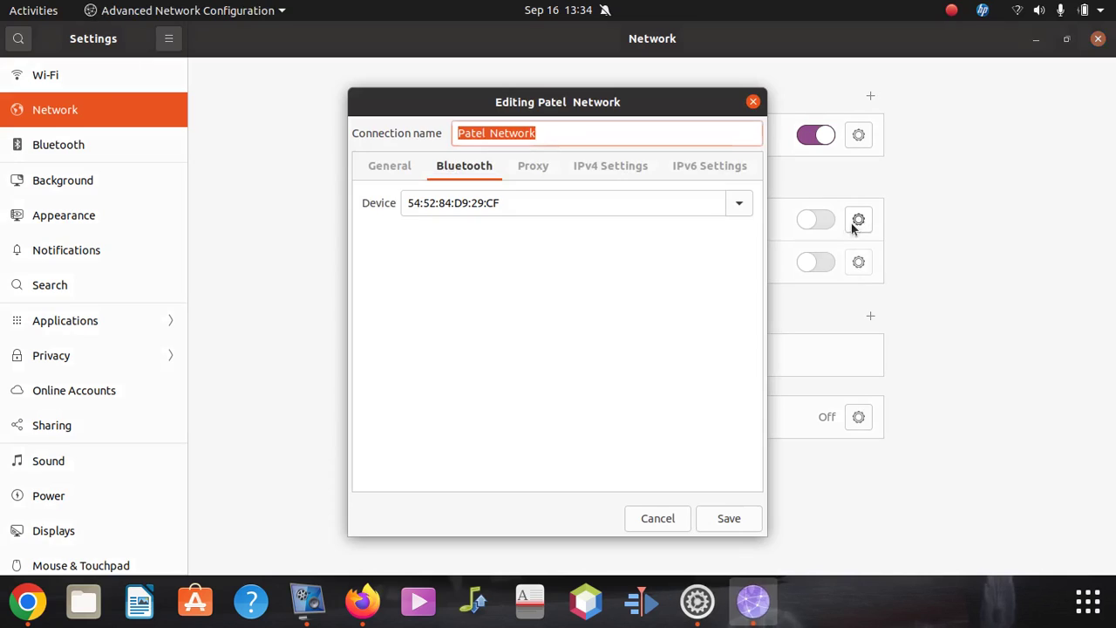
click(751, 101)
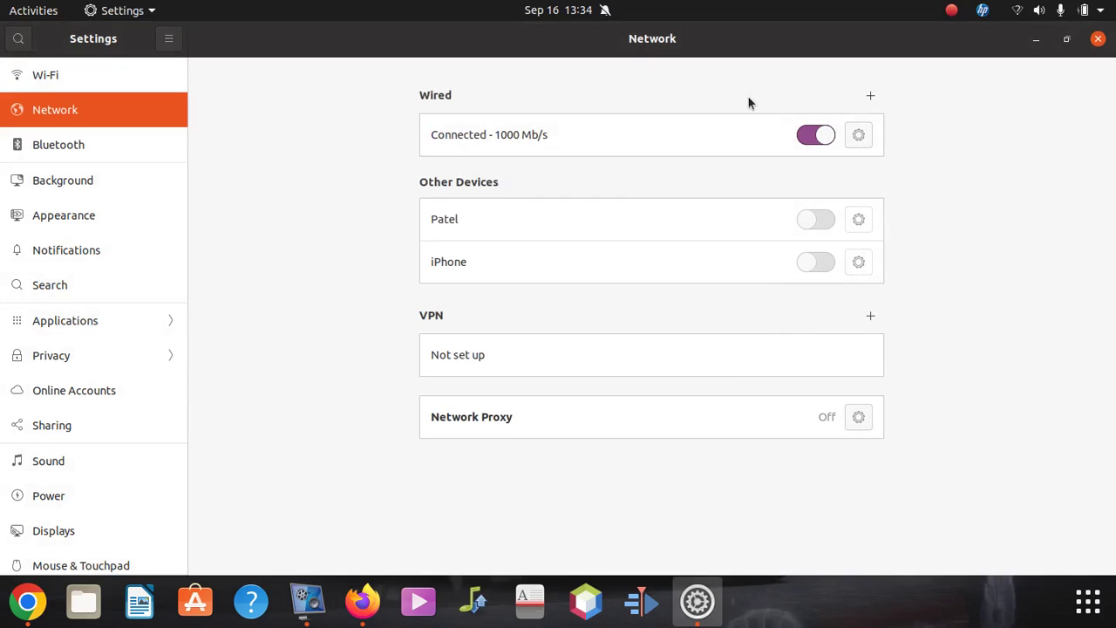
- Close the network settings window and list available Wi-Fi networks from the Zinia menu
click(1098, 38)
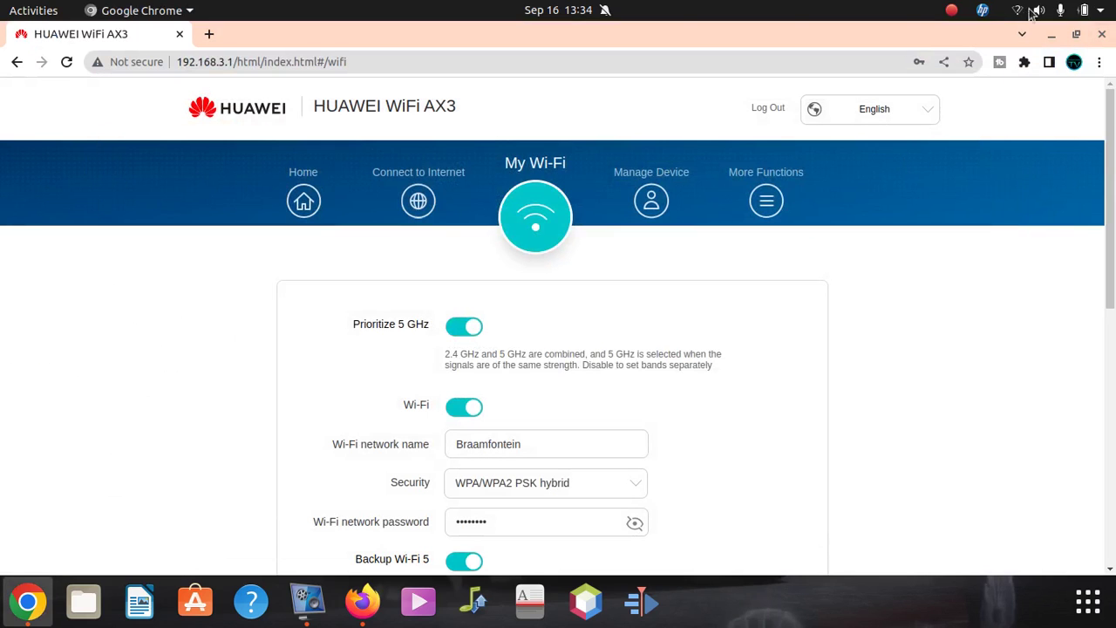
click(1103, 13)
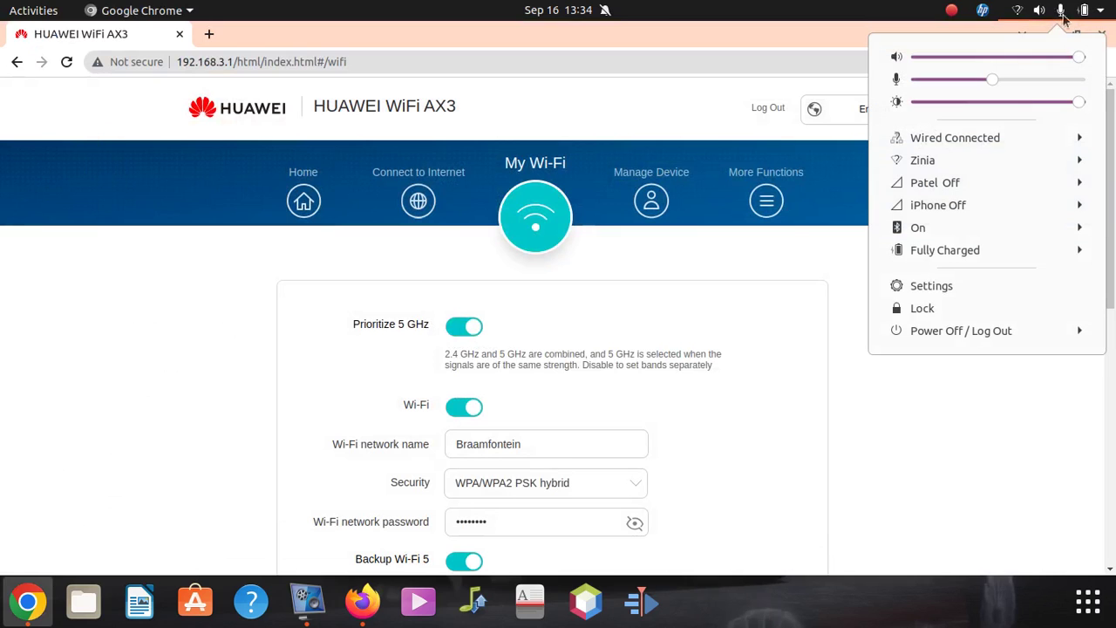
click(1018, 13)
click(1018, 14)
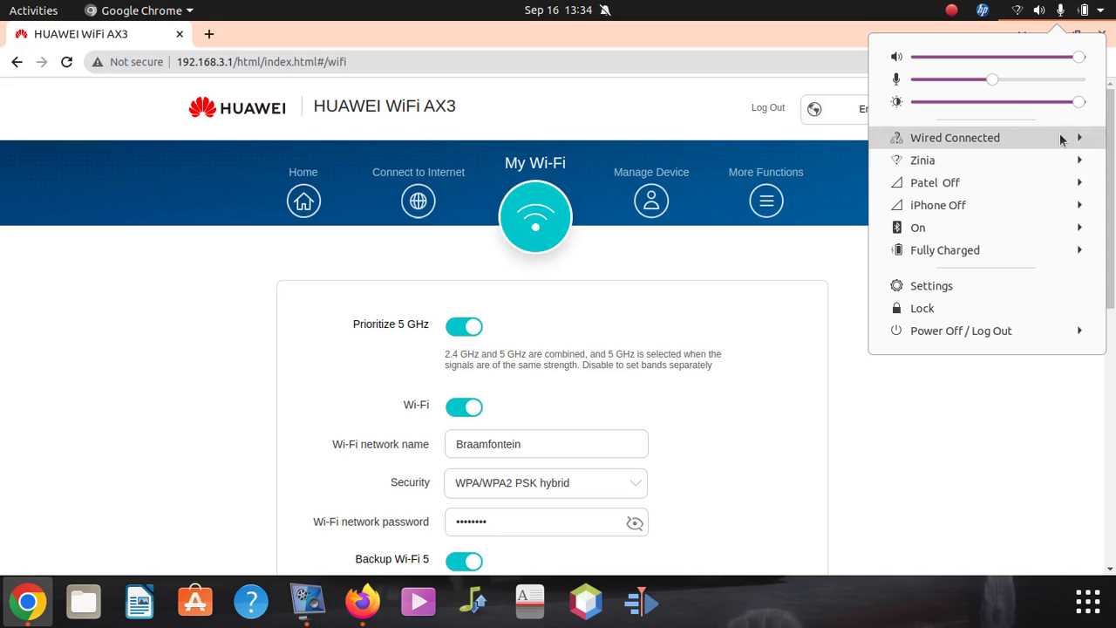
click(977, 159)
click(977, 180)
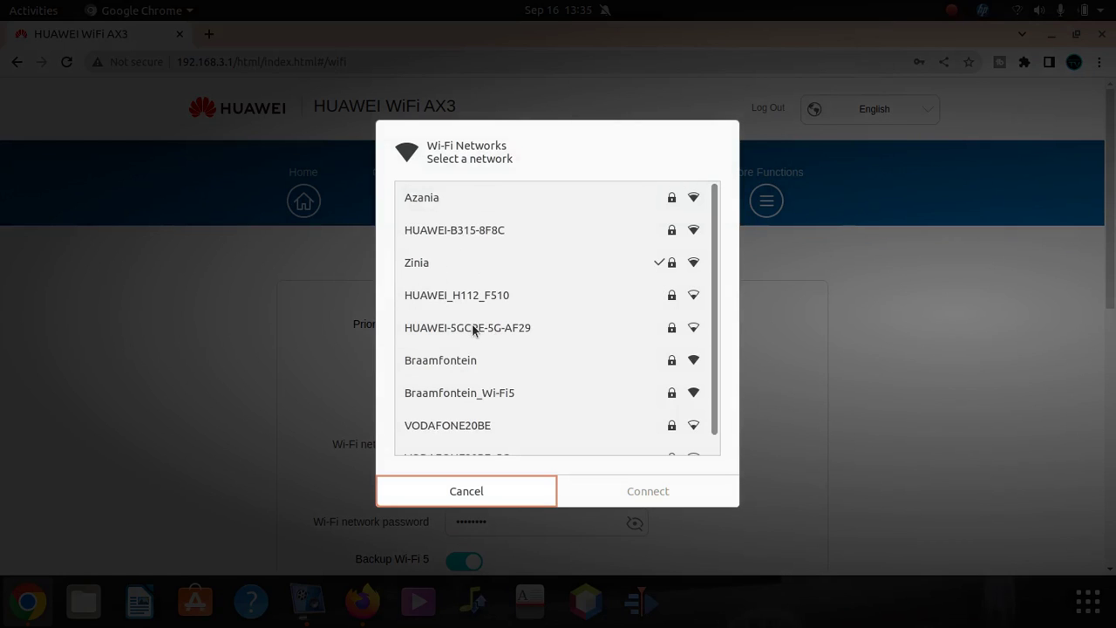
- Connect to Braamfontein, entering its new Wi-Fi password
click(469, 359)
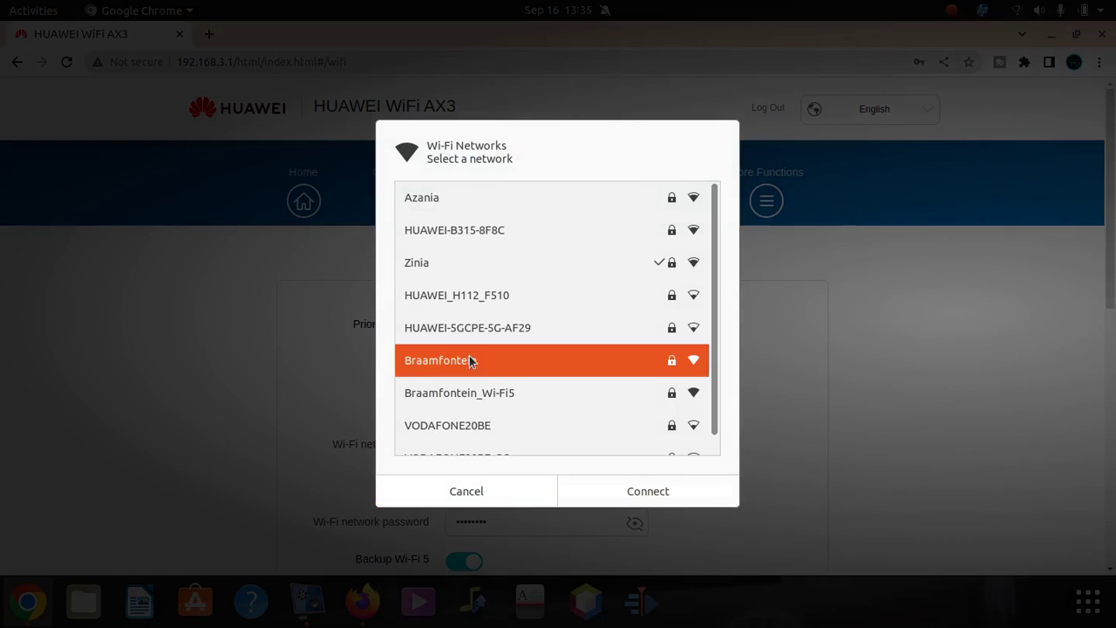
click(646, 497)
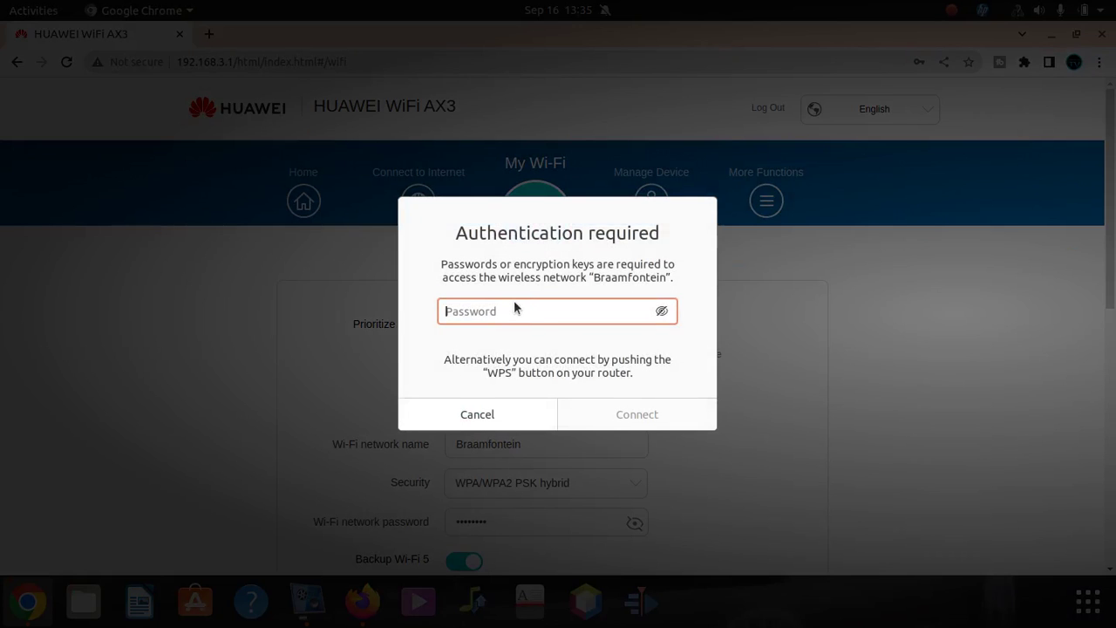
key(Caps_Lock)
key(Caps_Lock)
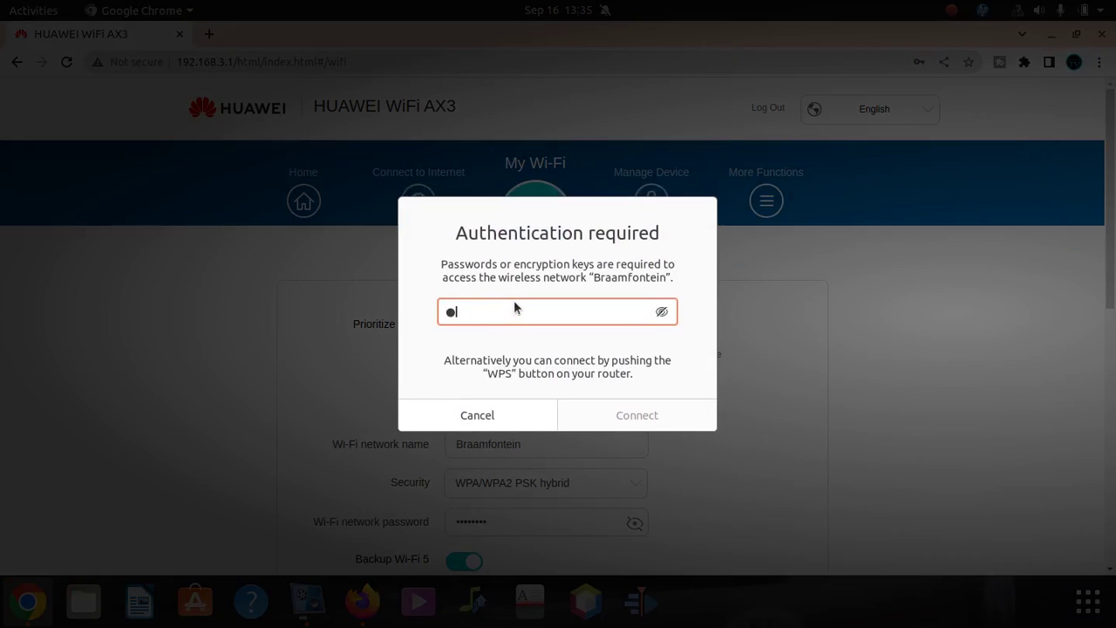
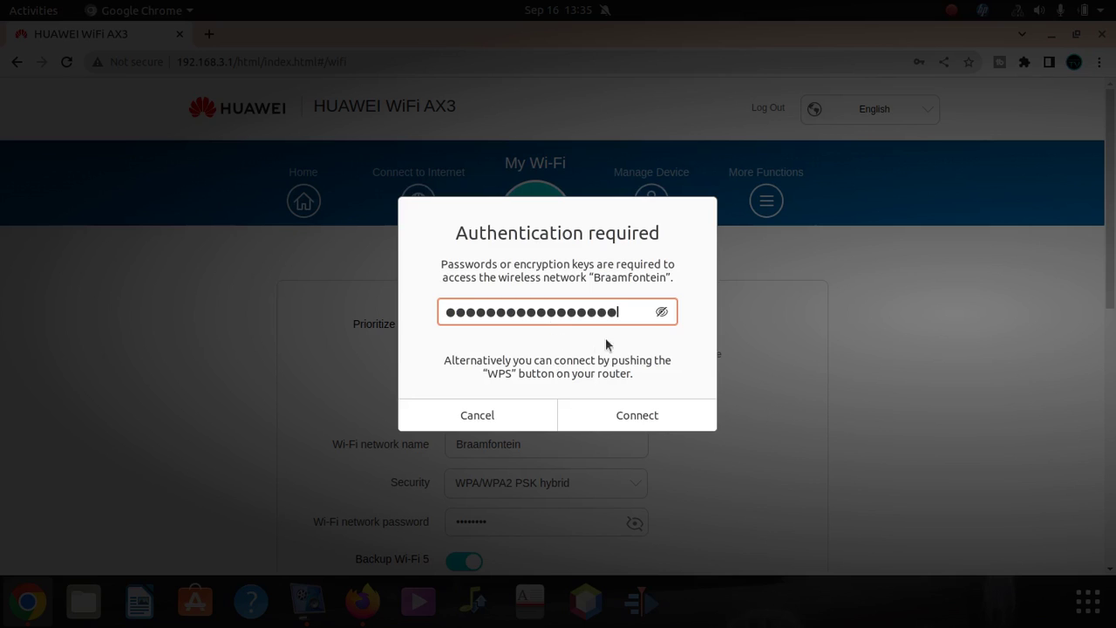
click(637, 415)
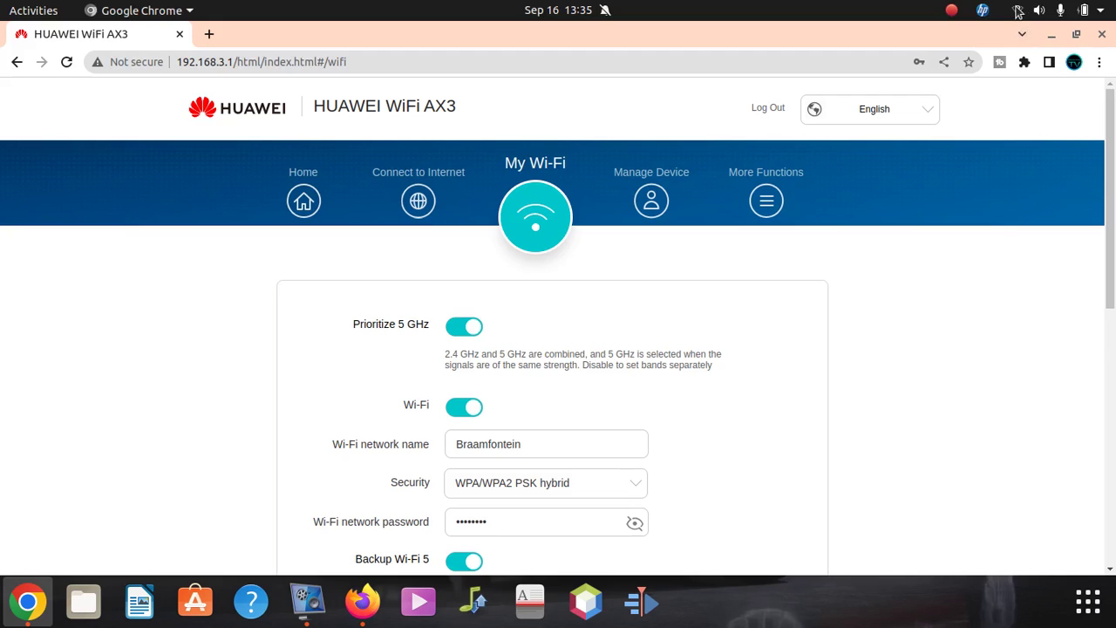
- Confirm in the system menu that Braamfontein is the active Wi-Fi network
click(1017, 10)
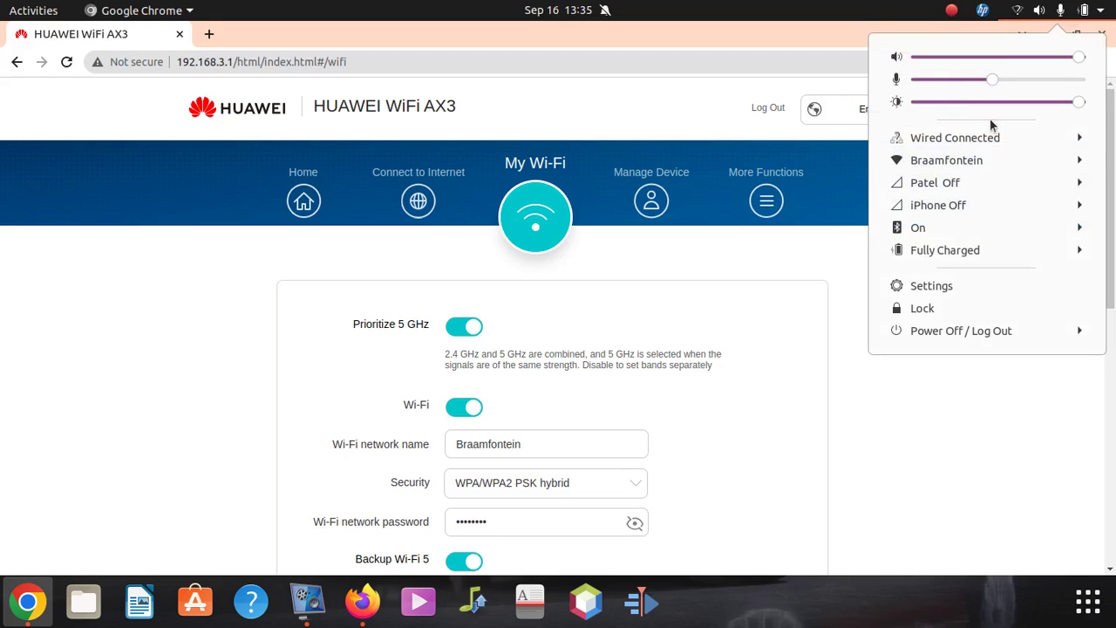
click(985, 156)
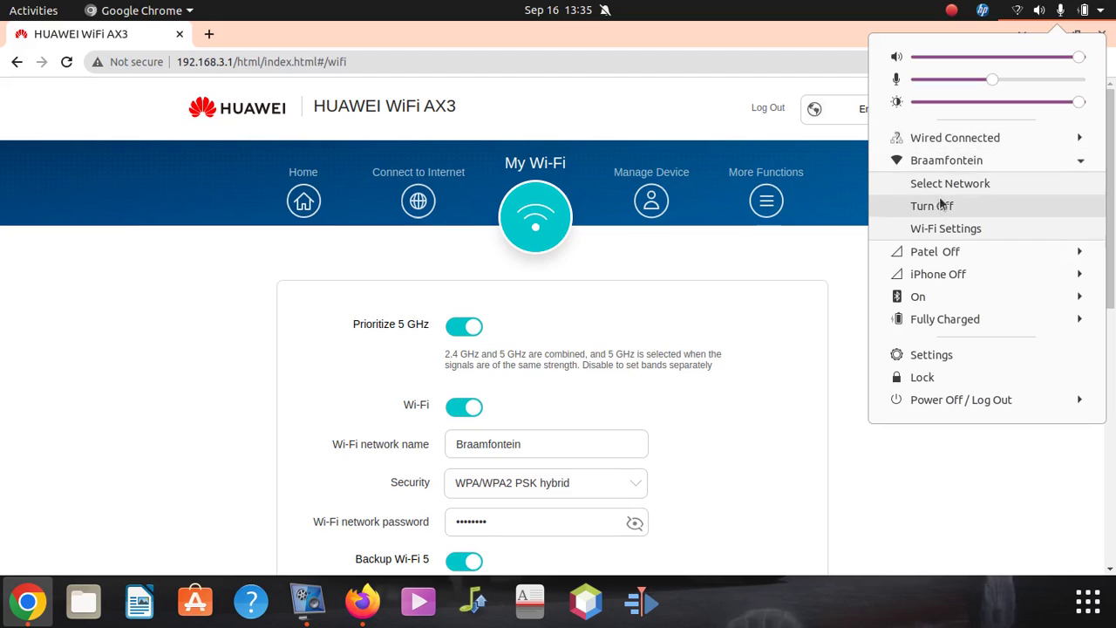
click(946, 157)
click(1015, 17)
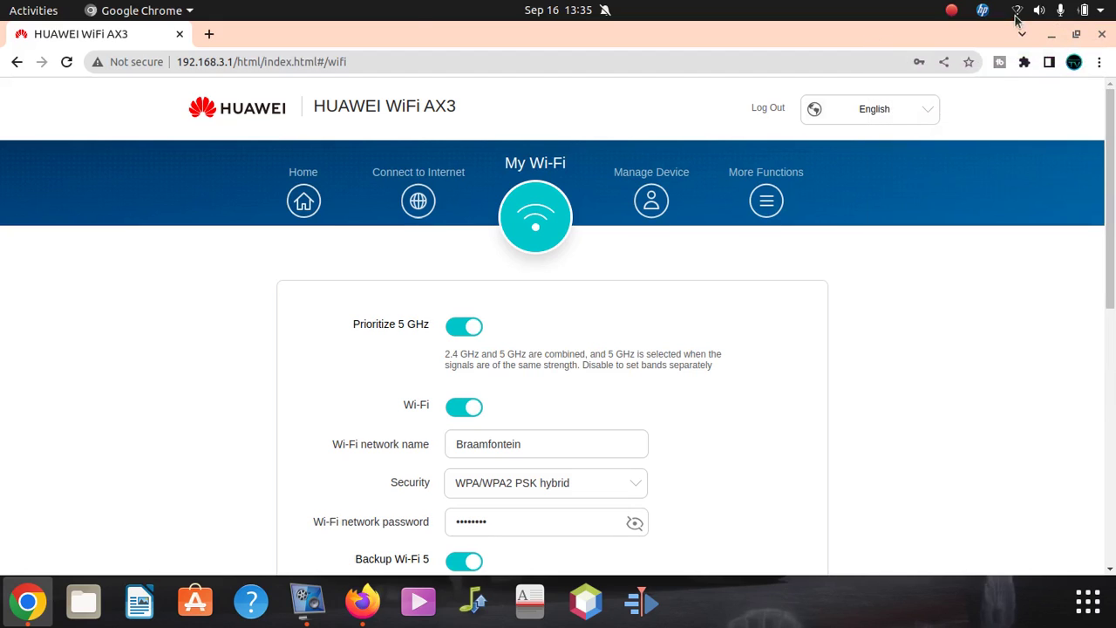
- Load rt.com from a new tab, check network status, and start a third tab
click(209, 34)
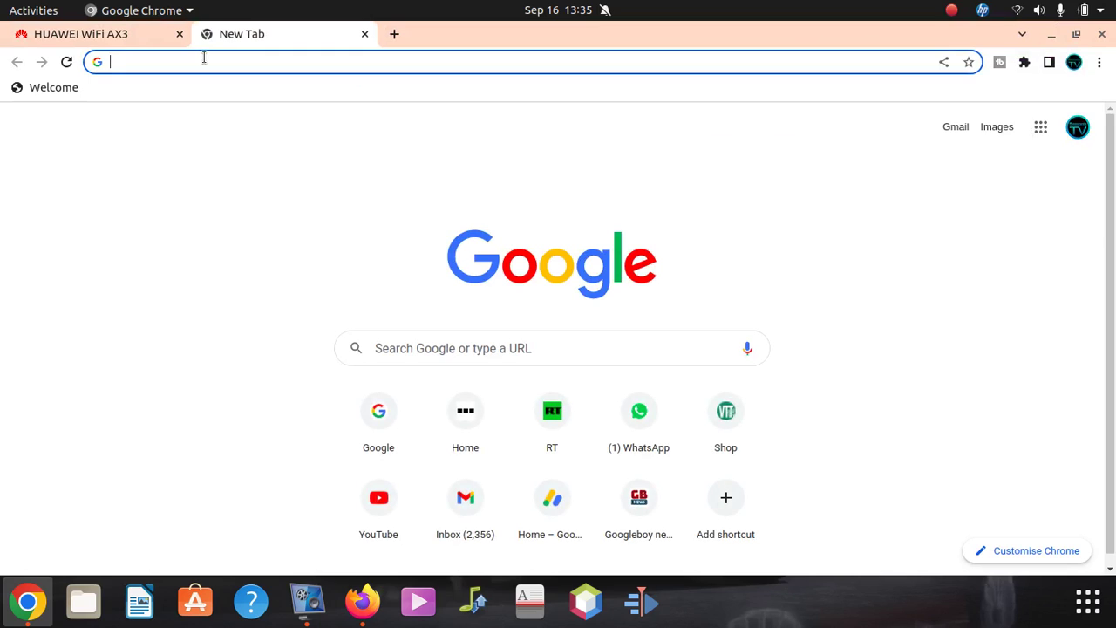
click(551, 424)
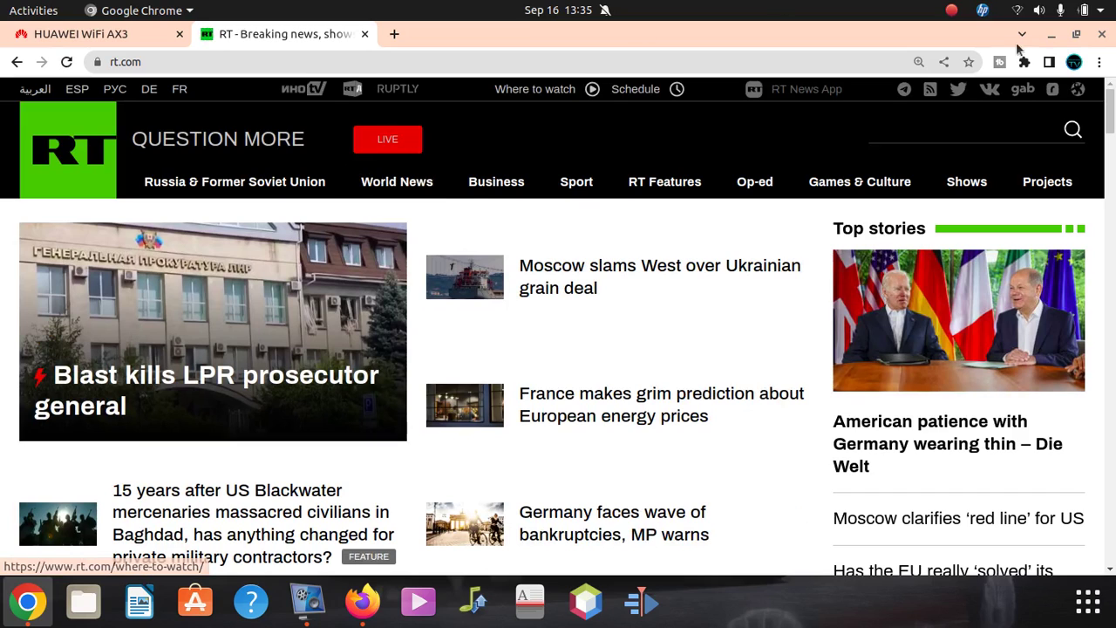
click(1018, 10)
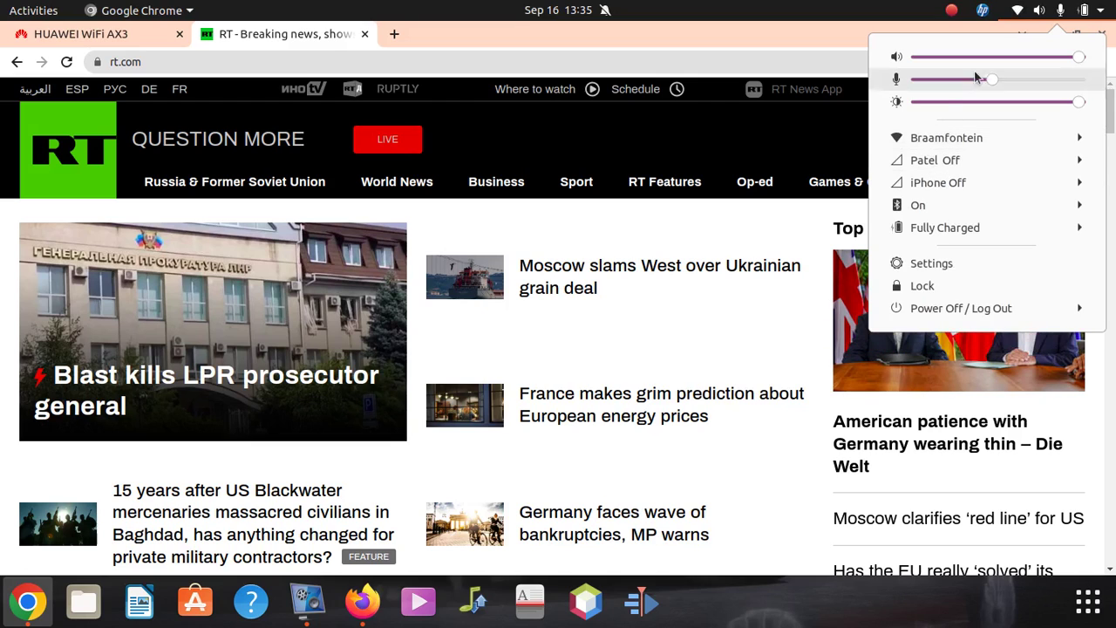
click(1019, 14)
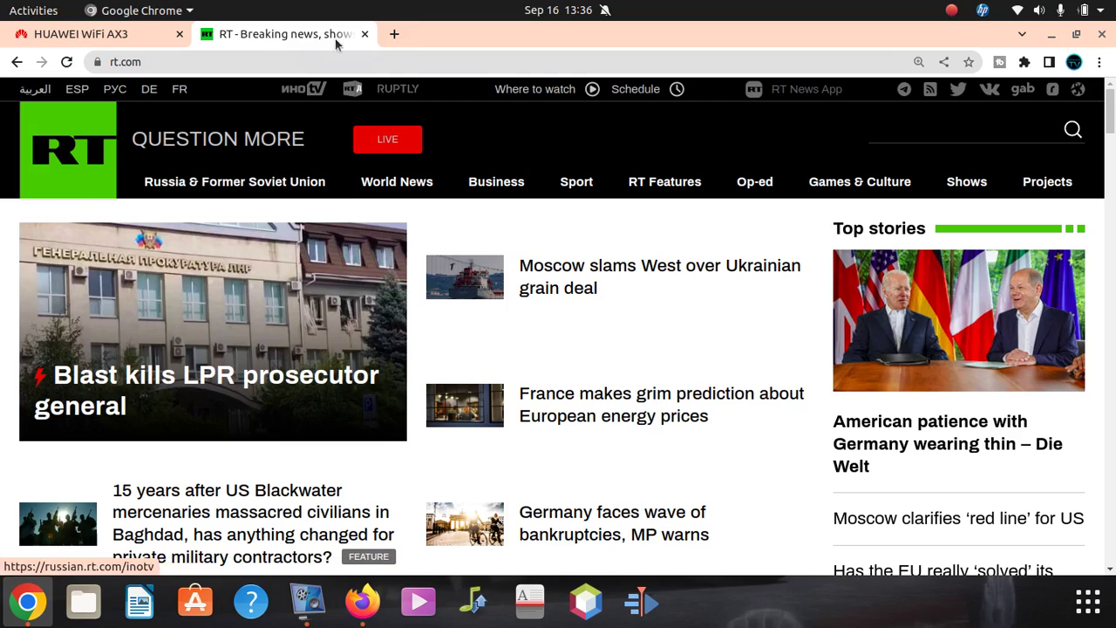
click(394, 34)
- Search Google for 'speed' and run the speed test: 47.1 Mbps down, 29.3 Mbps up, 5 ms
text(b)
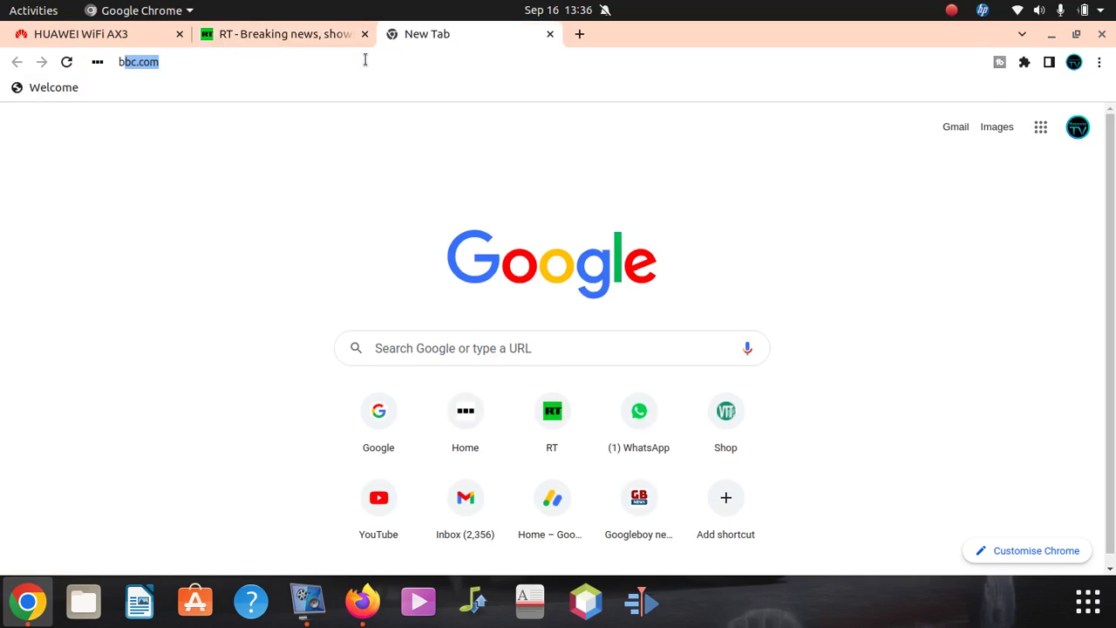
key(Escape)
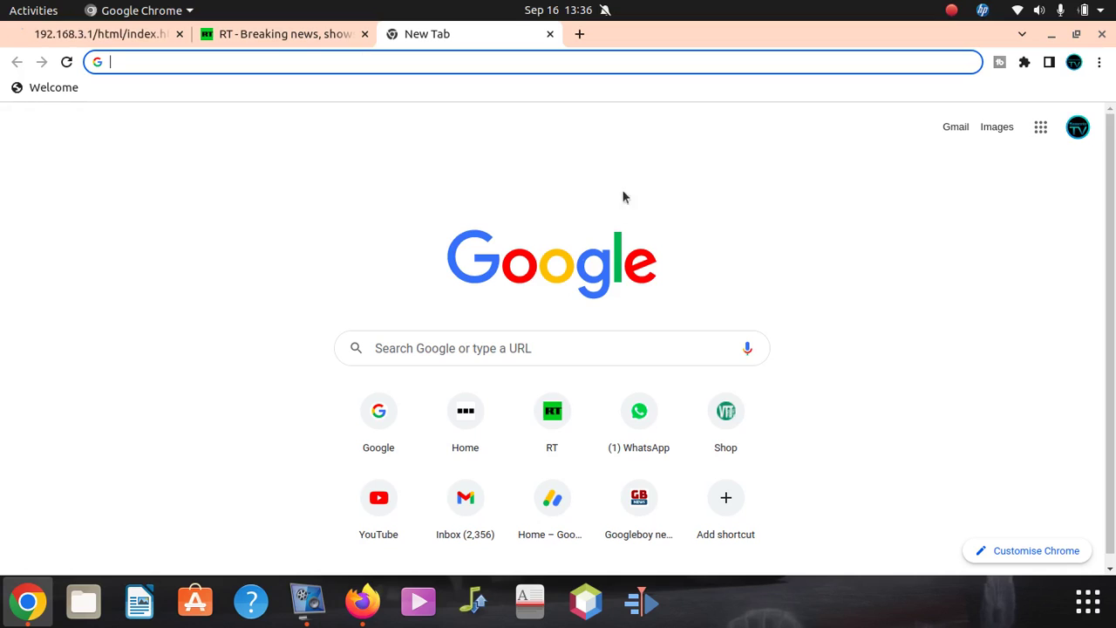
click(519, 349)
text(speed)
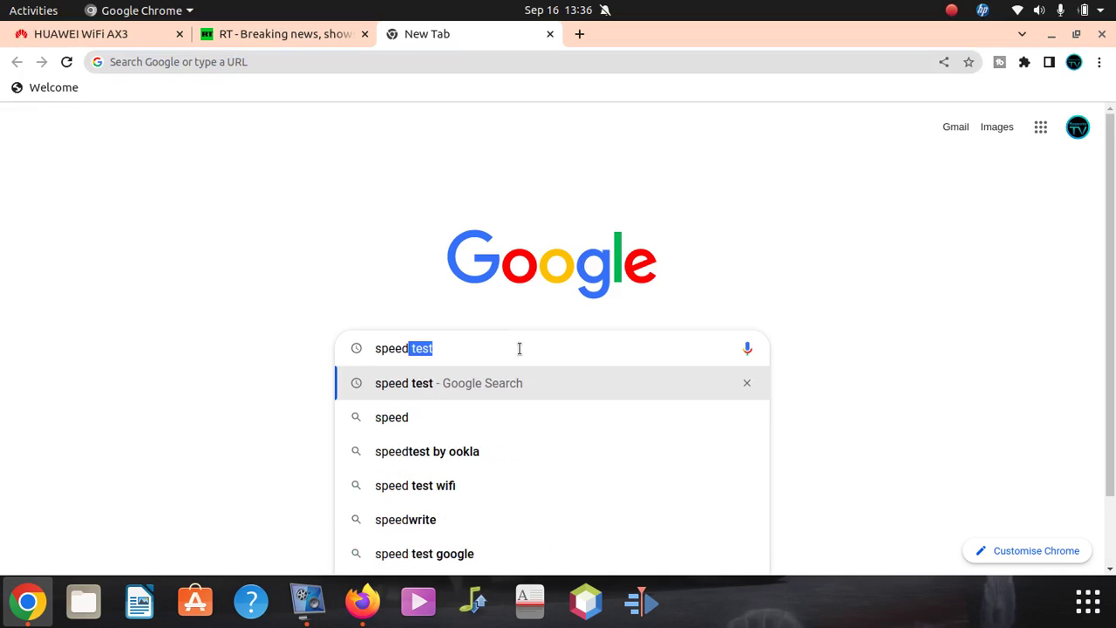
key(Return)
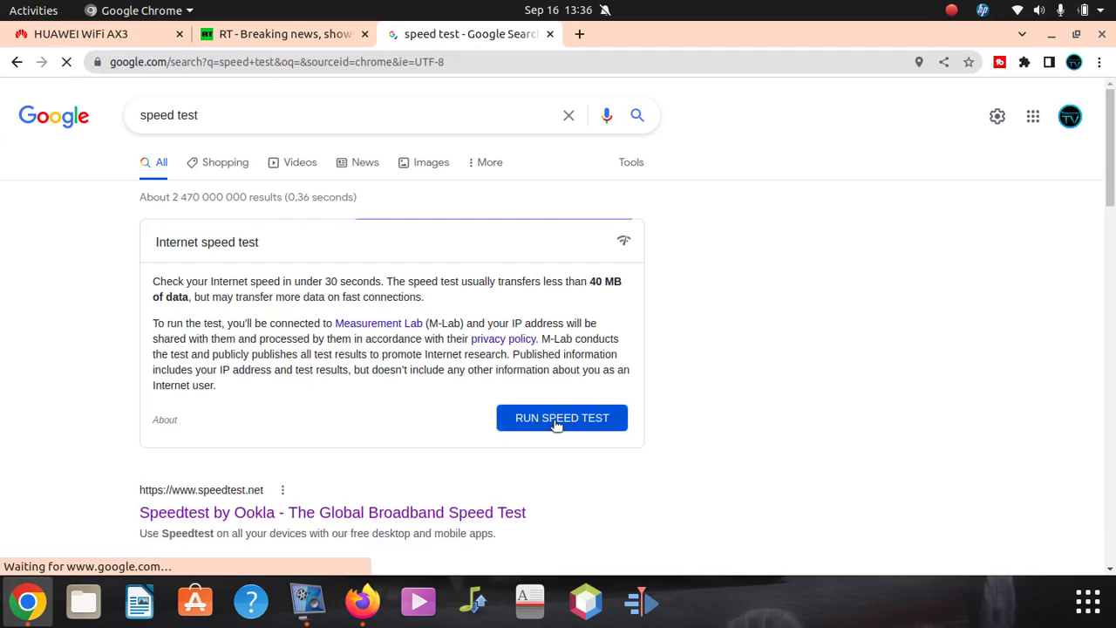
click(556, 420)
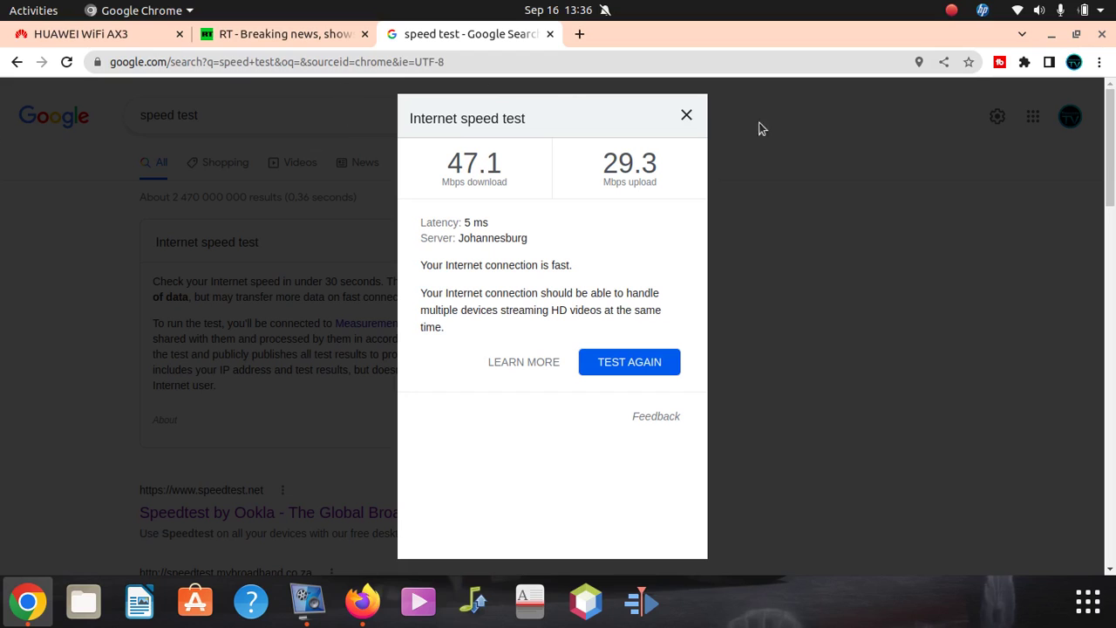
- Close the speed test results and log back in to the router with the saved password
click(687, 116)
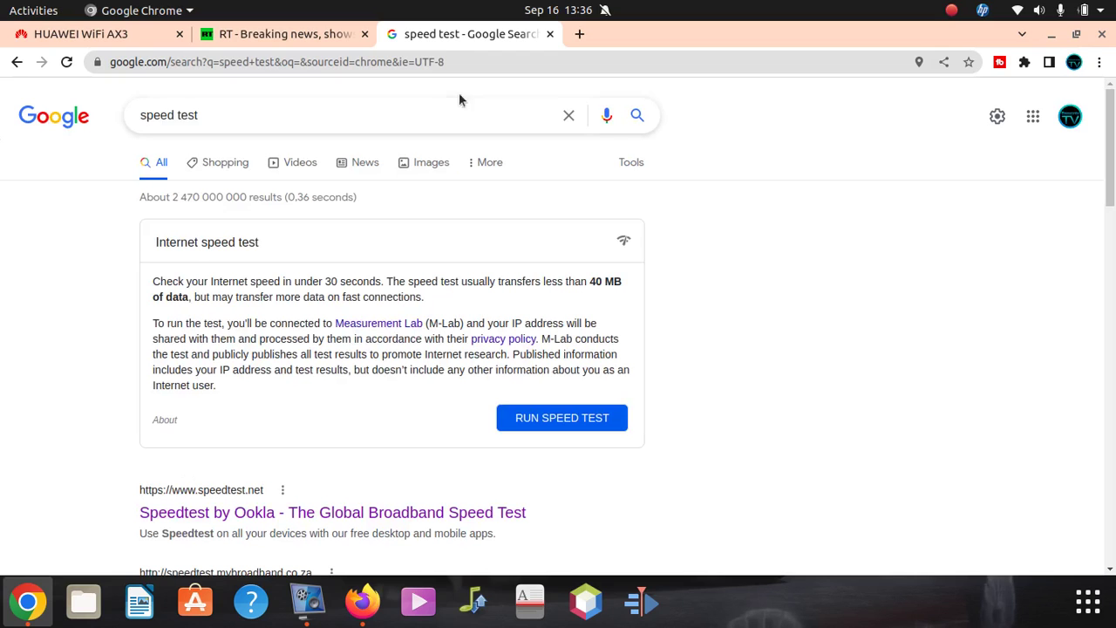
click(72, 33)
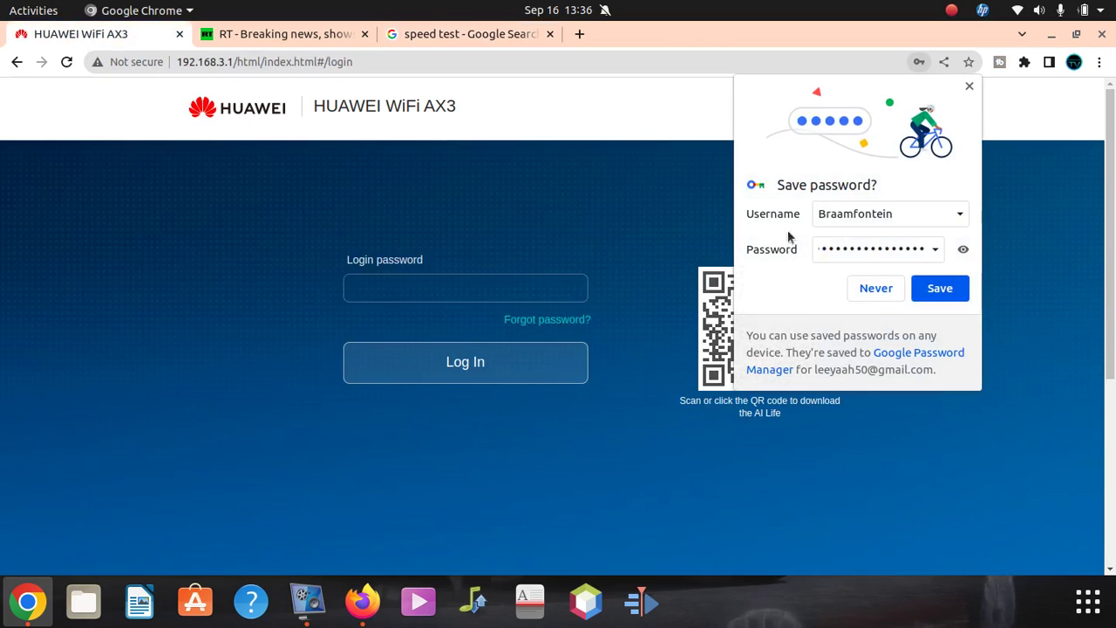
click(938, 288)
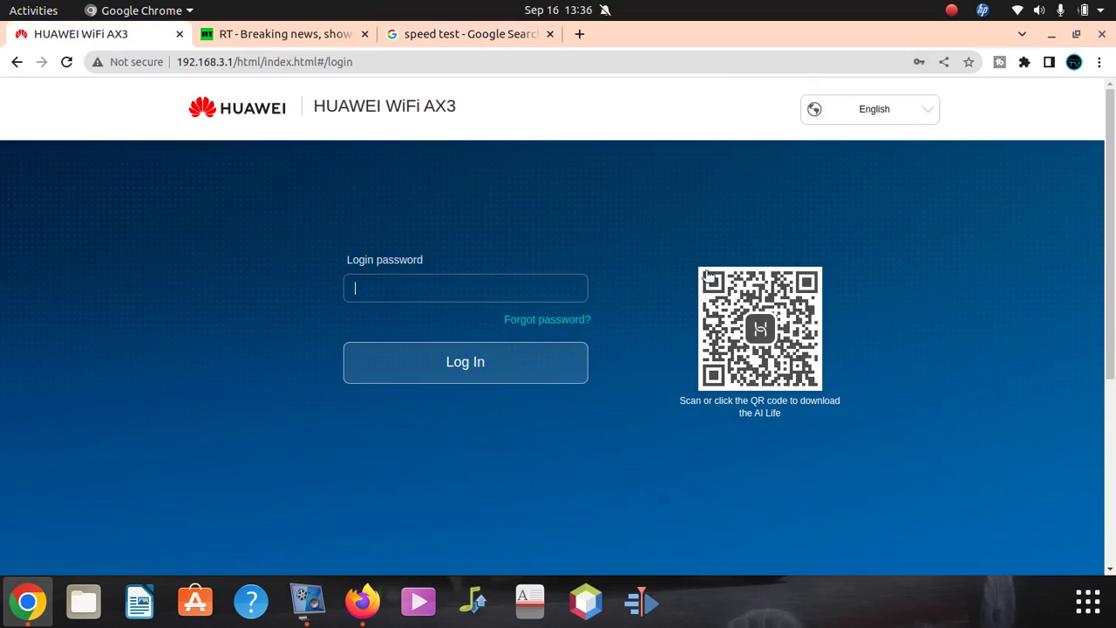
click(408, 279)
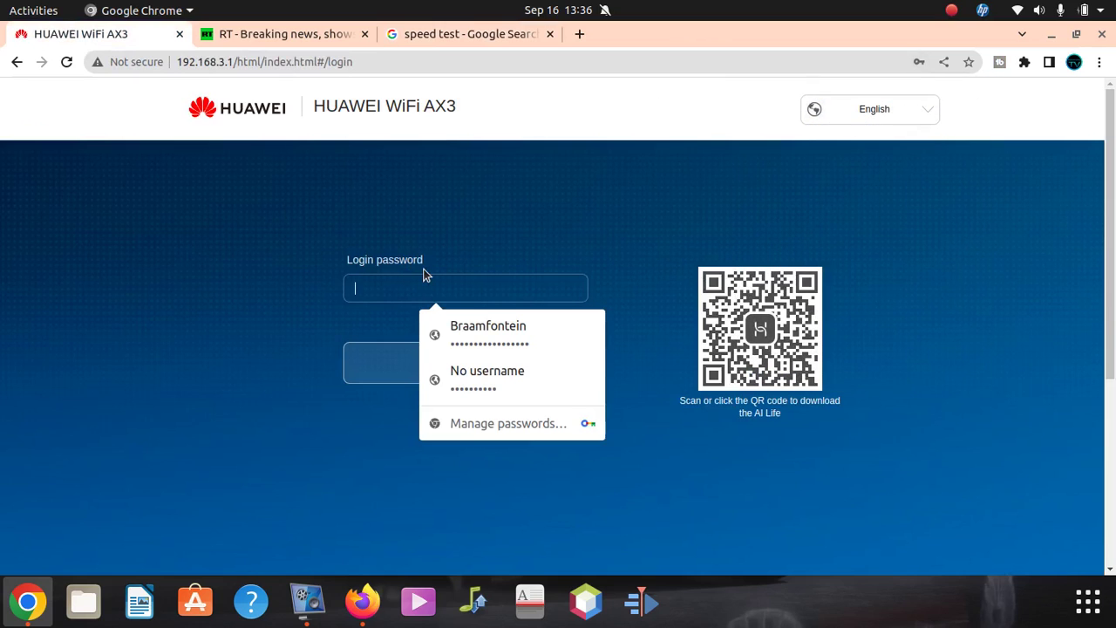
text(a)
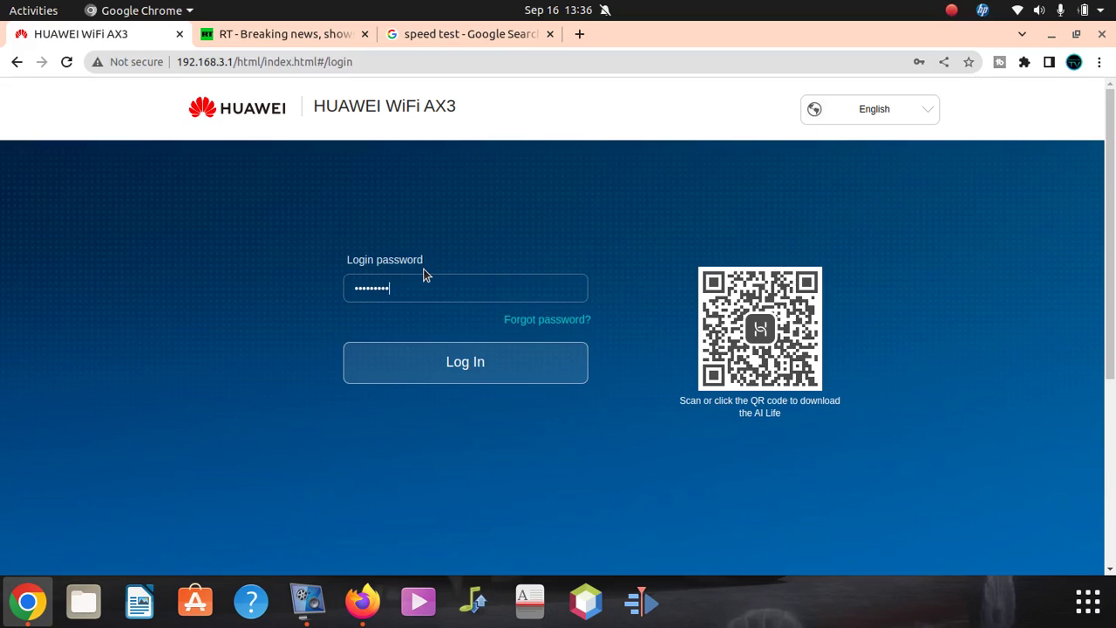
click(469, 347)
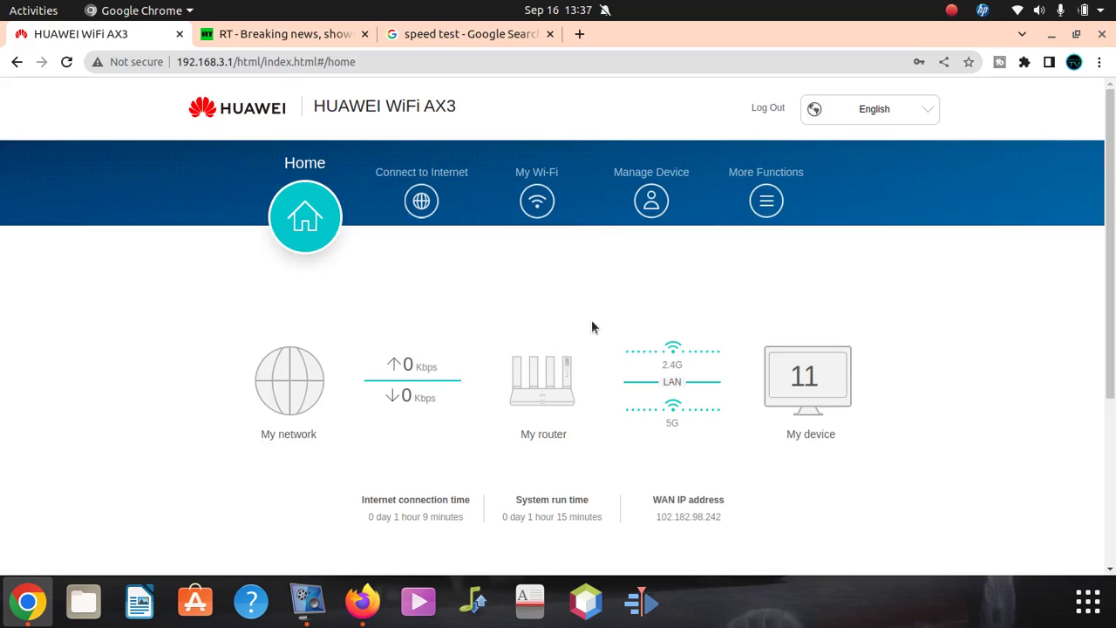
- Review My Wi-Fi for Braamfontein: WPA/WPA2 PSK hybrid security, Backup Wi-Fi 5 on
scroll(514, 359, down, 2)
scroll(517, 356, up, 2)
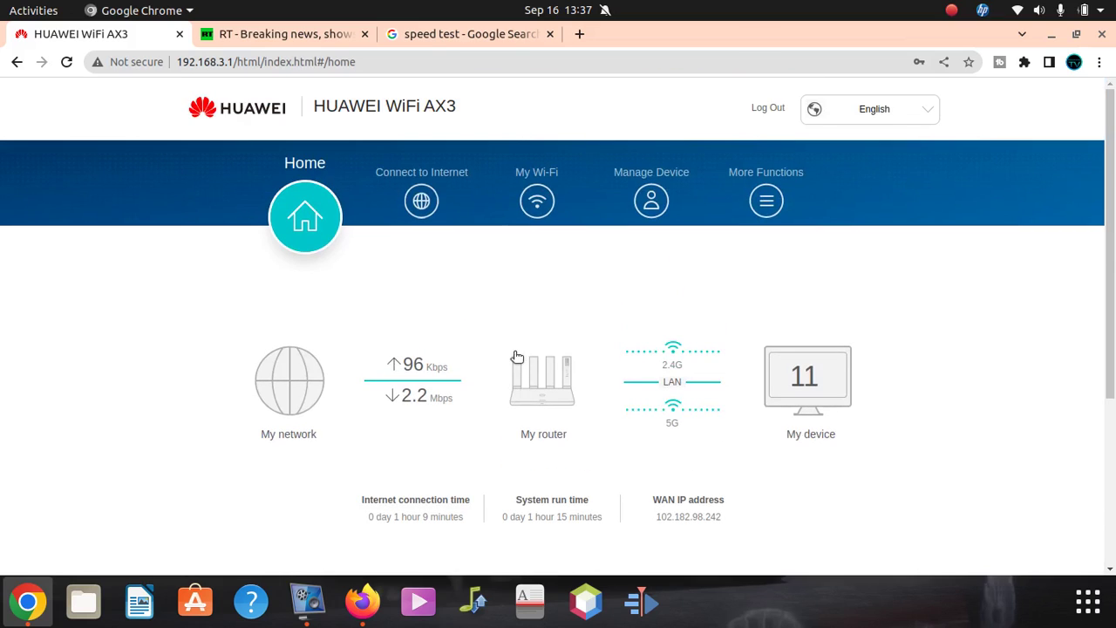
click(544, 201)
scroll(545, 428, down, 5)
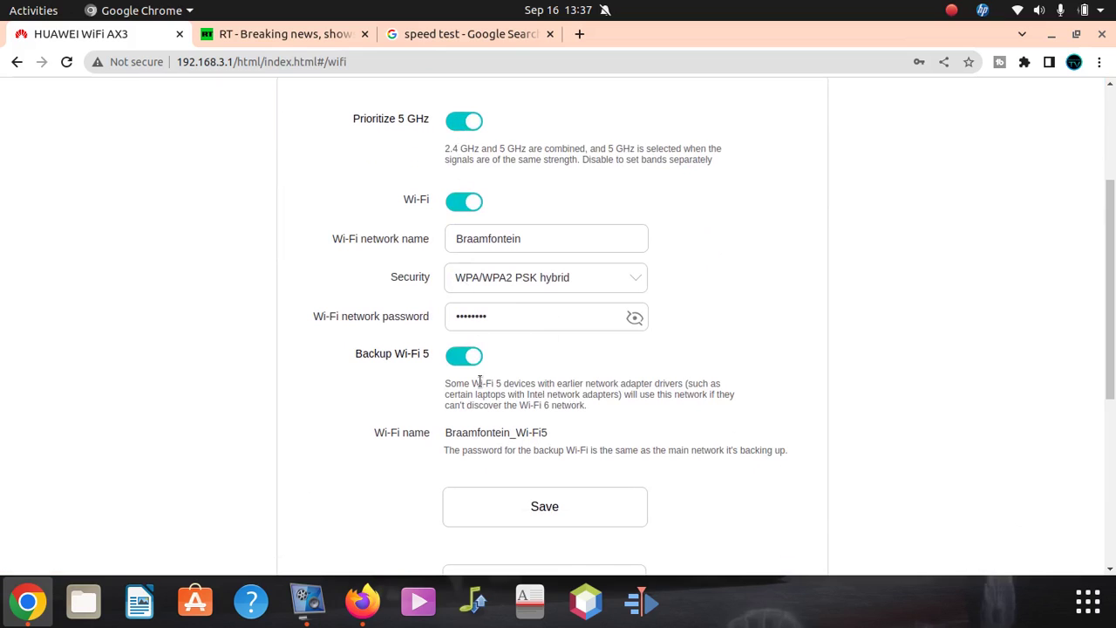
scroll(488, 419, down, 5)
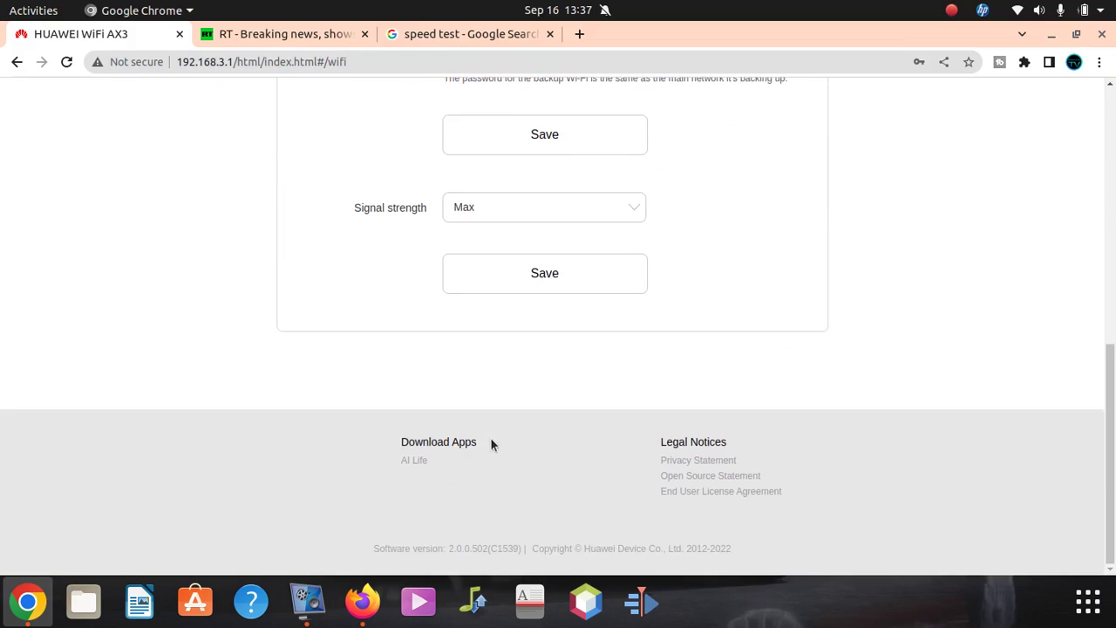
scroll(490, 437, up, 10)
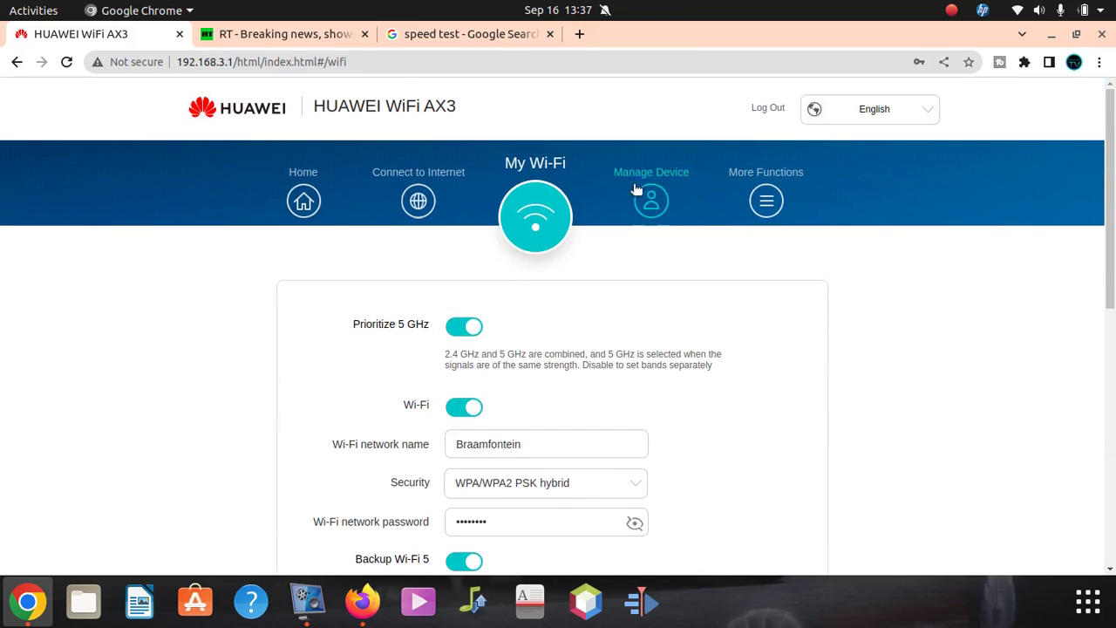
click(655, 196)
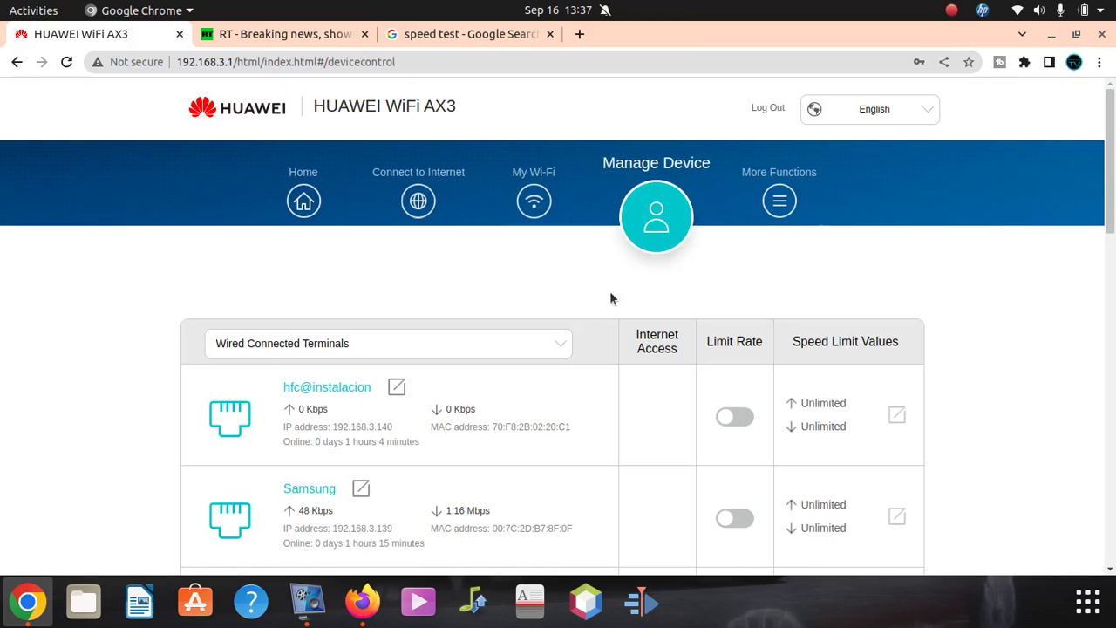
scroll(575, 349, down, 3)
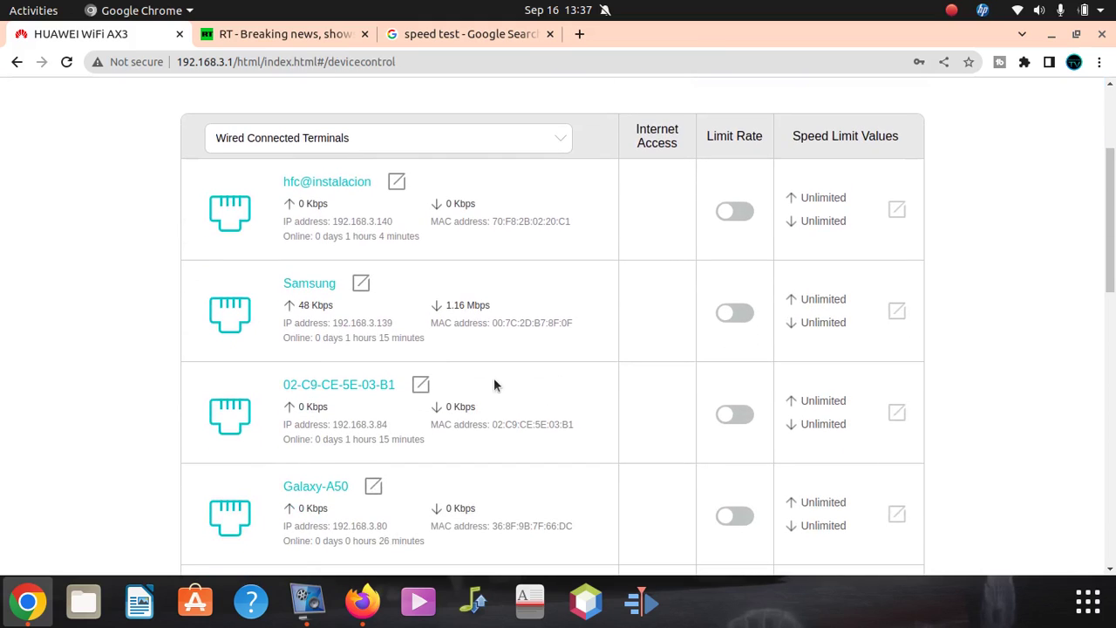
scroll(488, 384, up, 2)
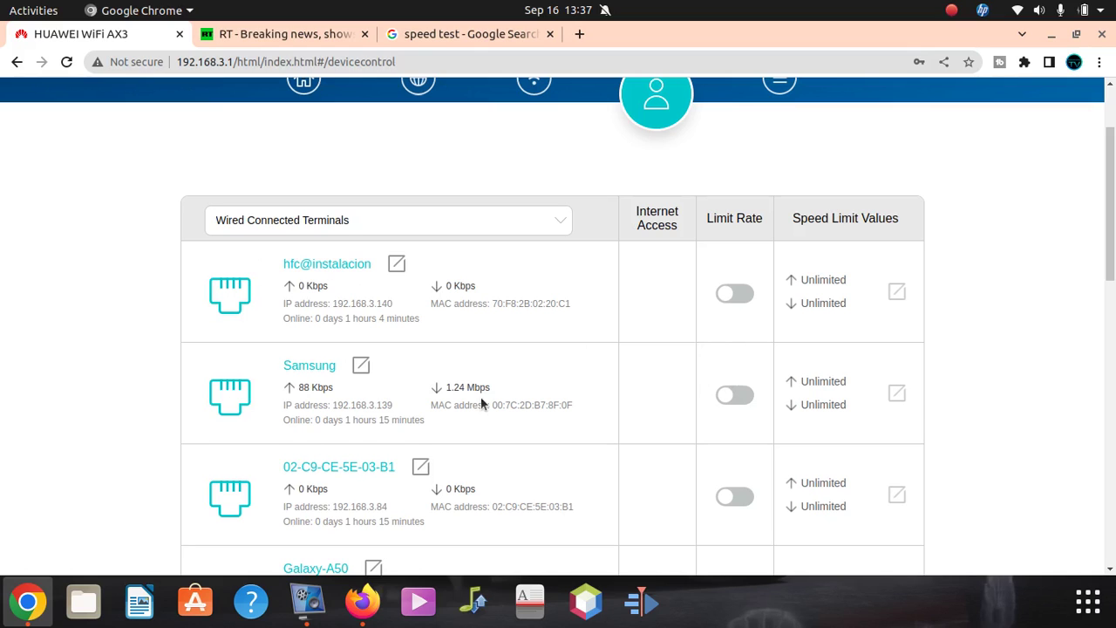
scroll(530, 385, down, 1)
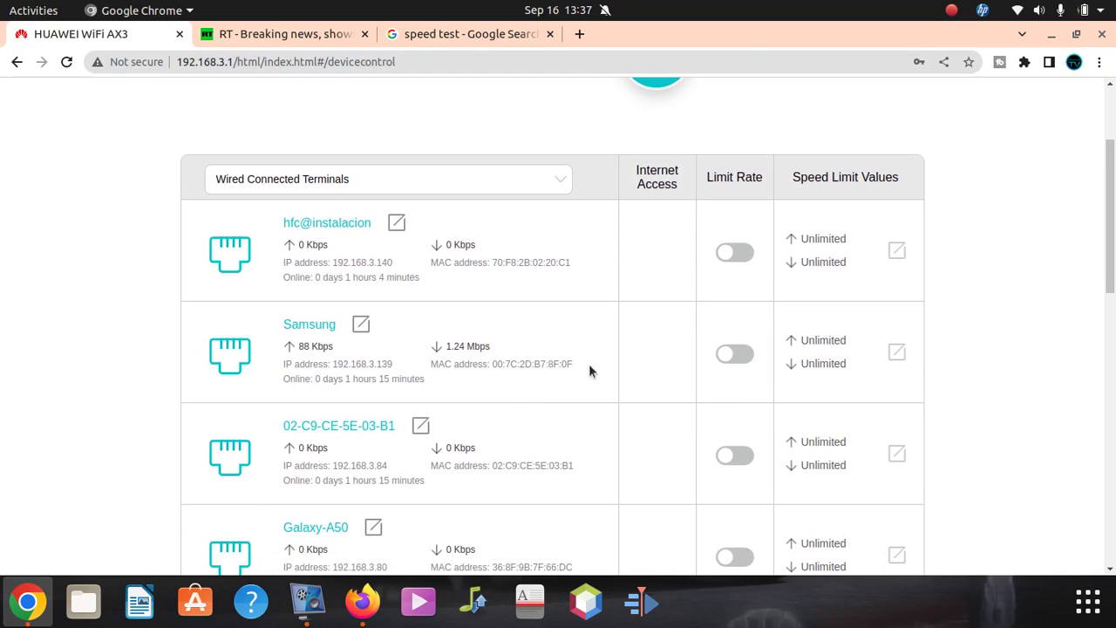
scroll(589, 364, down, 2)
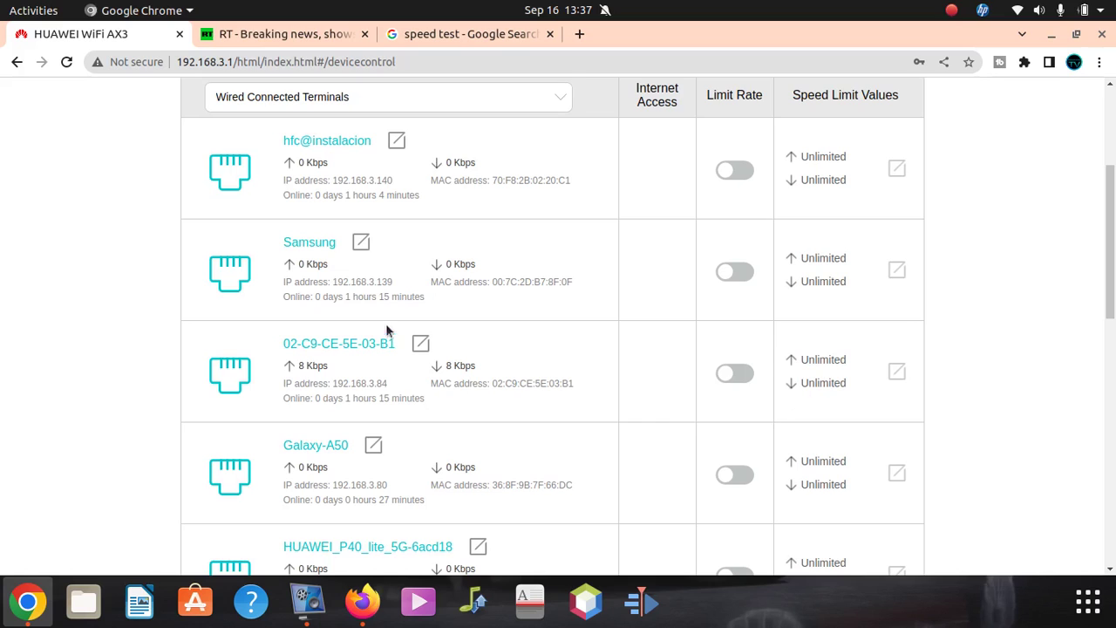
scroll(451, 341, down, 6)
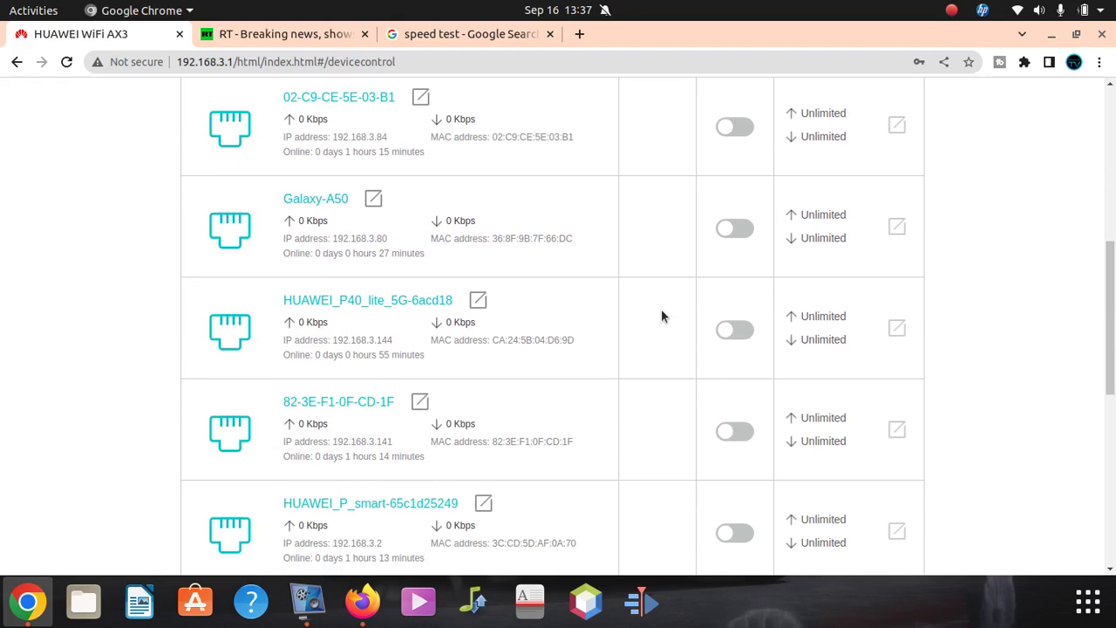
scroll(518, 396, down, 3)
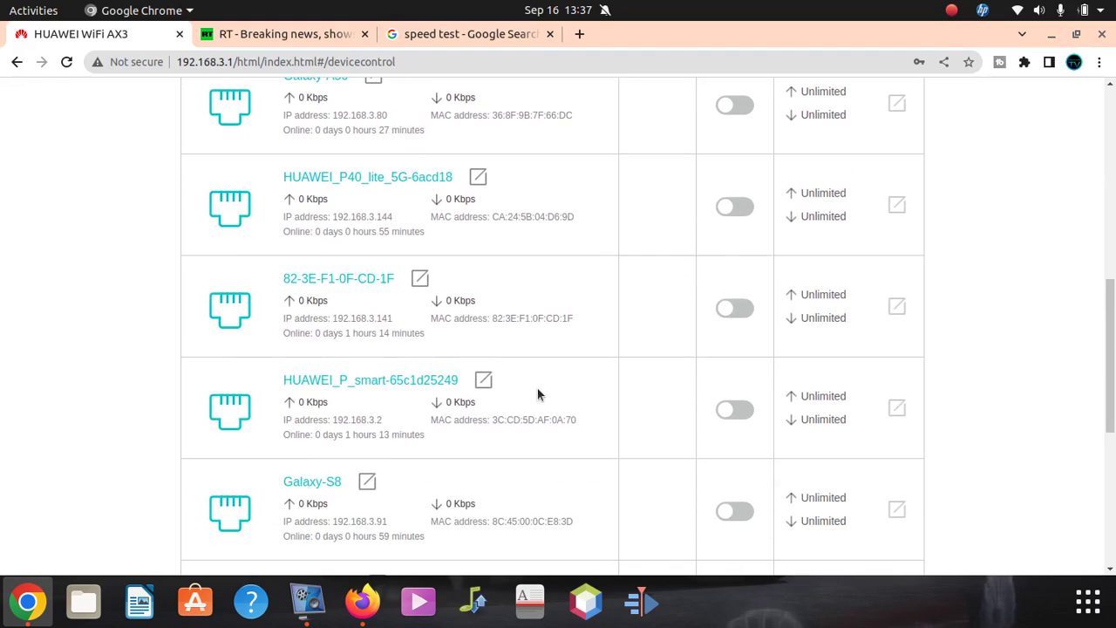
scroll(478, 328, down, 4)
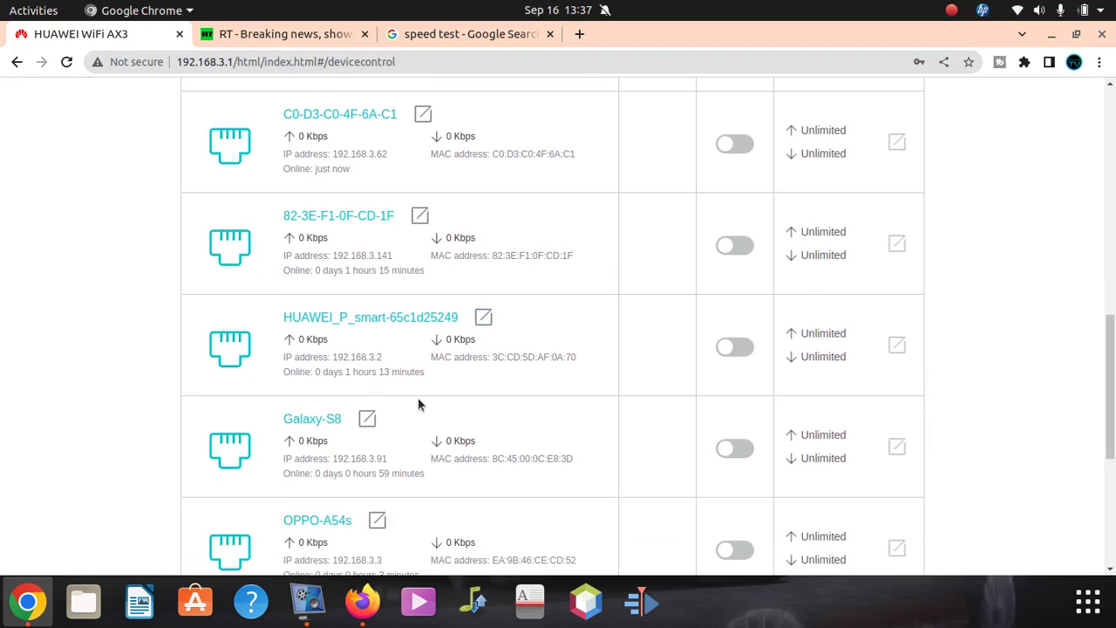
scroll(423, 394, down, 5)
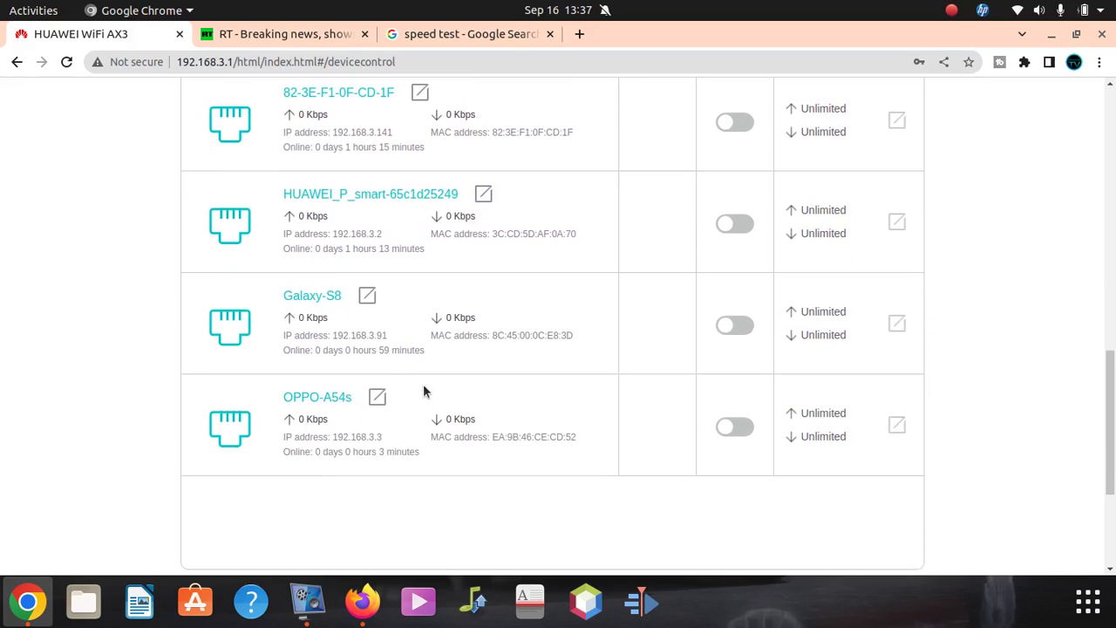
scroll(421, 393, up, 8)
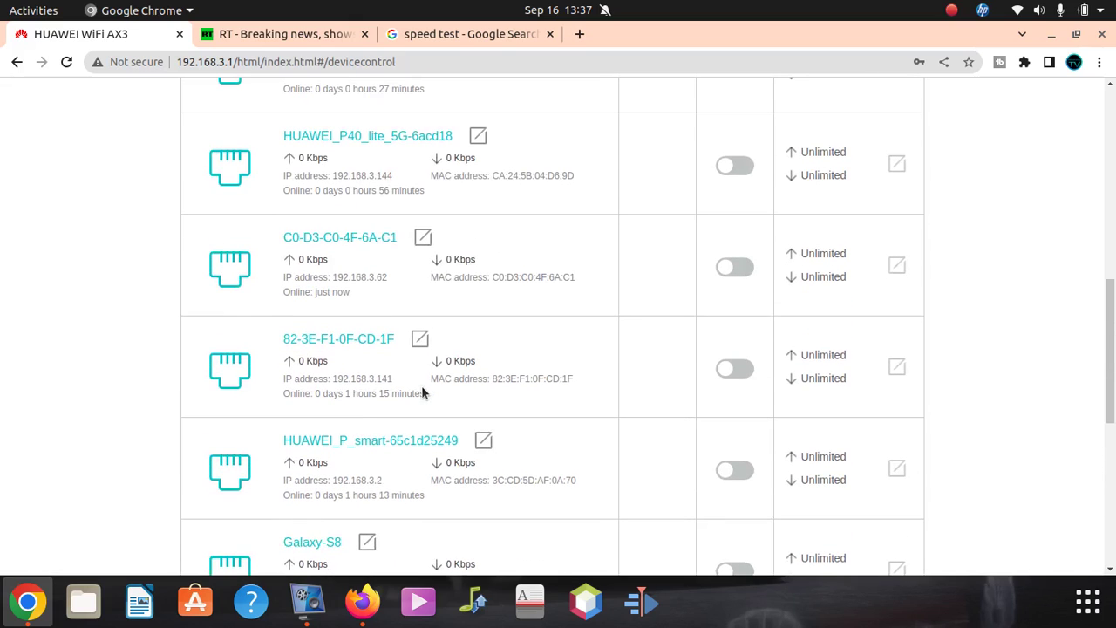
scroll(414, 388, up, 7)
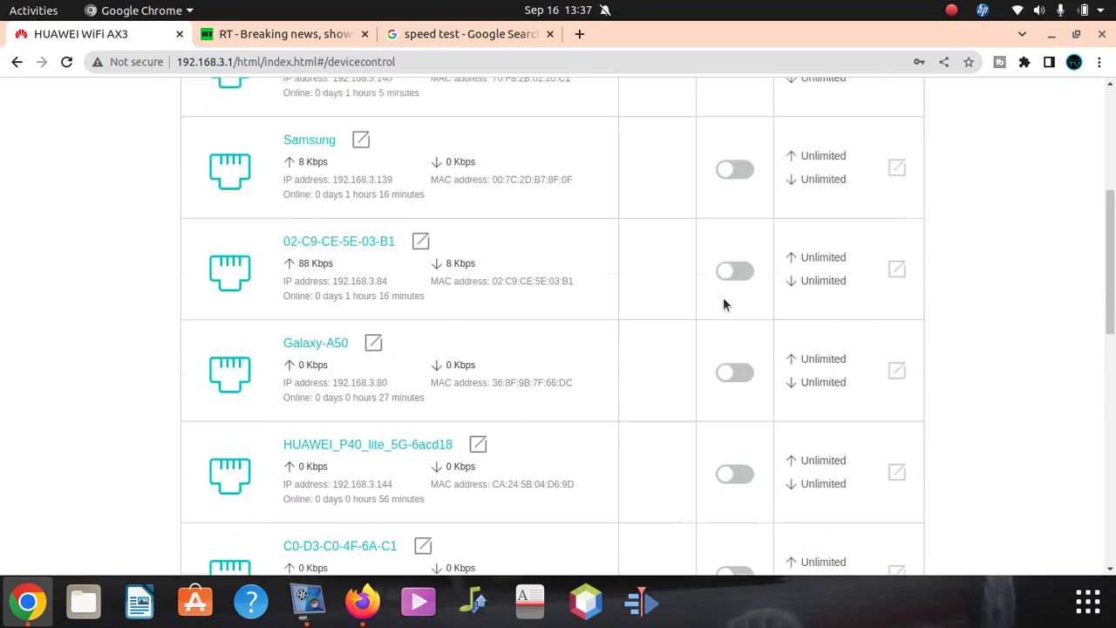
scroll(722, 297, up, 8)
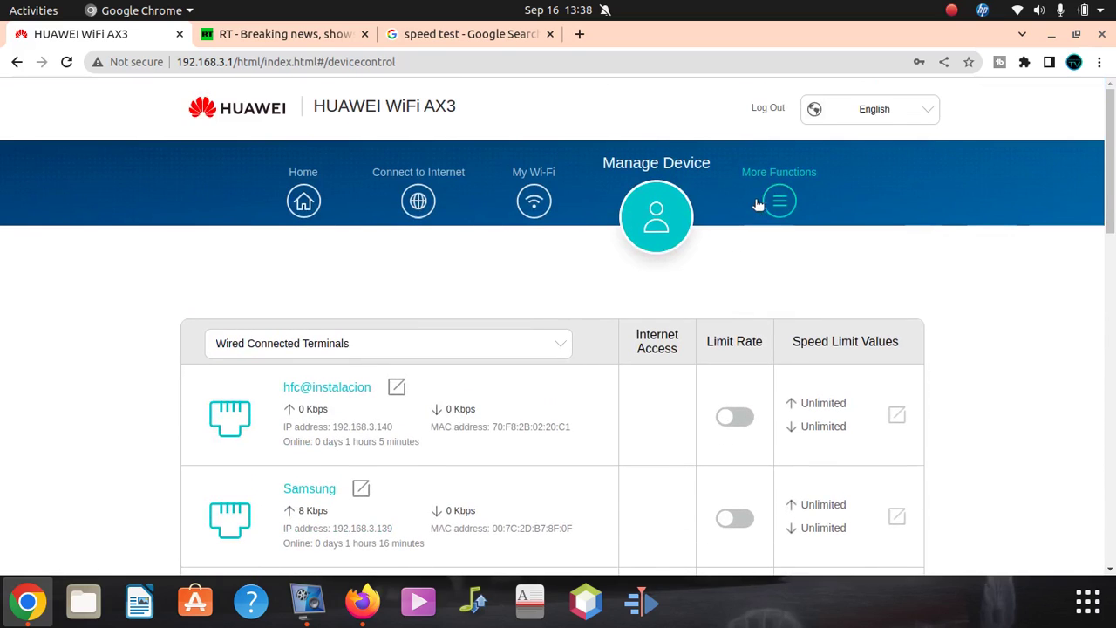
- On Connect to Internet, keep the Internet access mode set to DHCP
click(415, 198)
scroll(558, 367, down, 2)
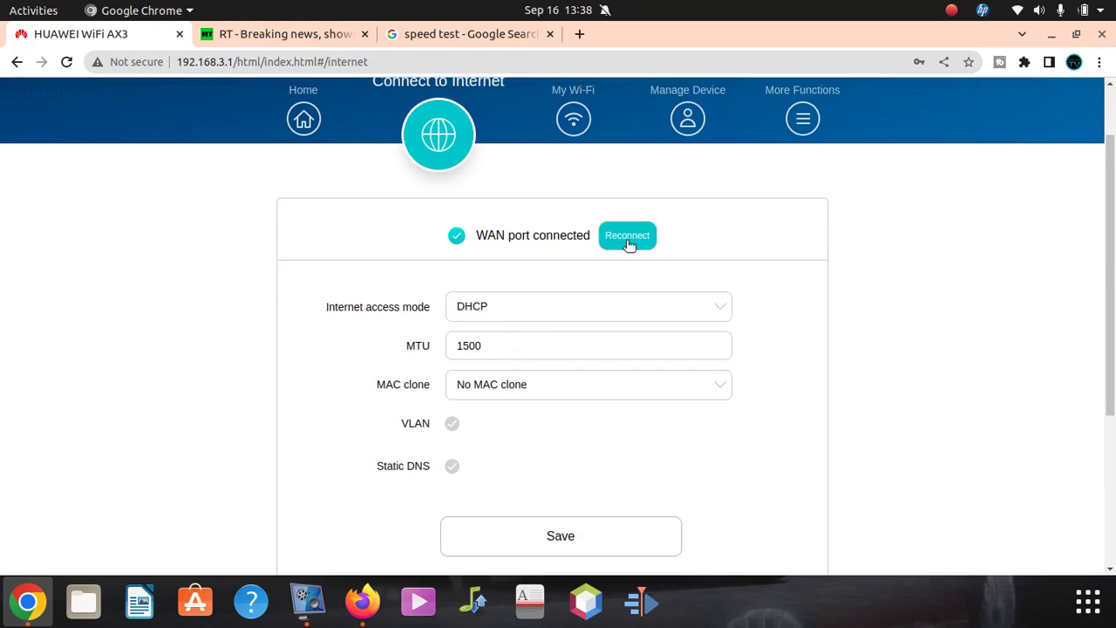
click(585, 312)
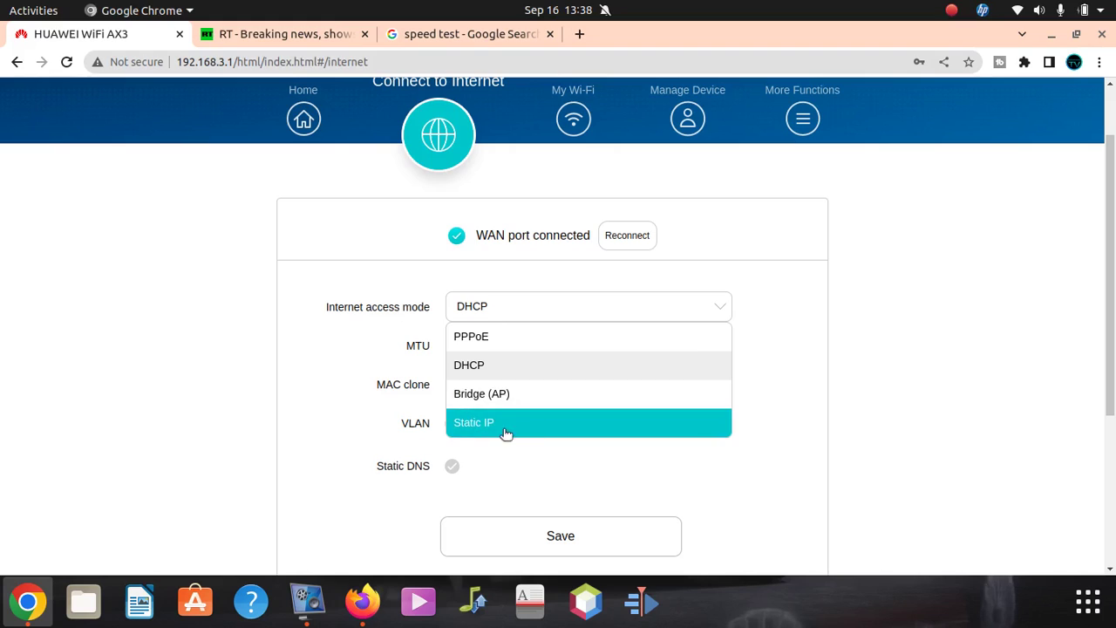
click(788, 297)
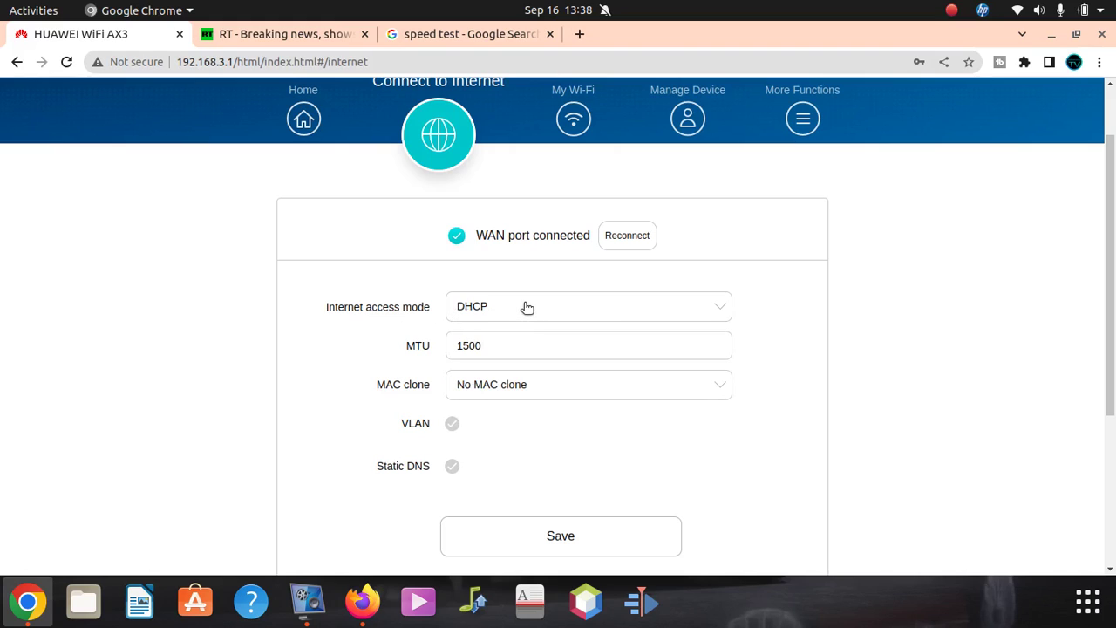
- Leave MAC clone set to No MAC clone and review the connection settings
scroll(684, 445, down, 2)
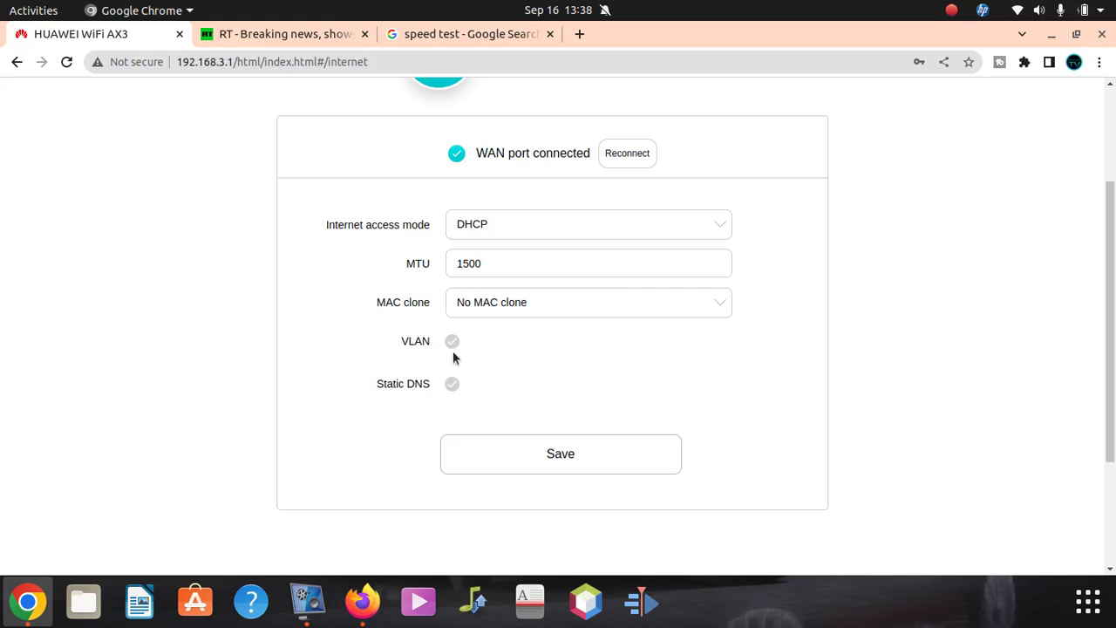
click(541, 303)
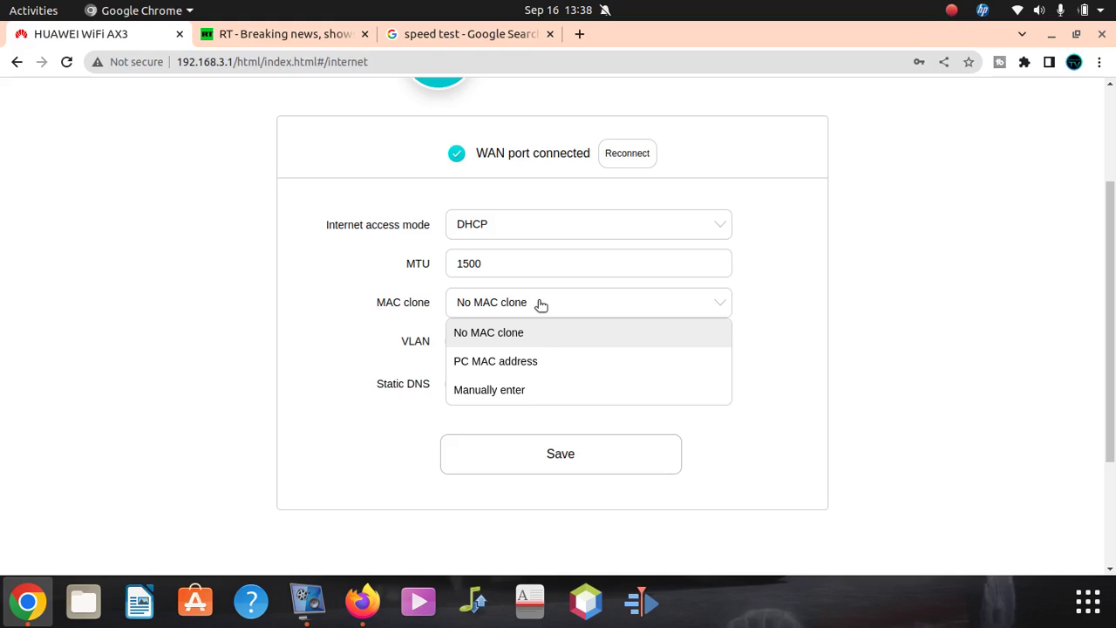
click(792, 352)
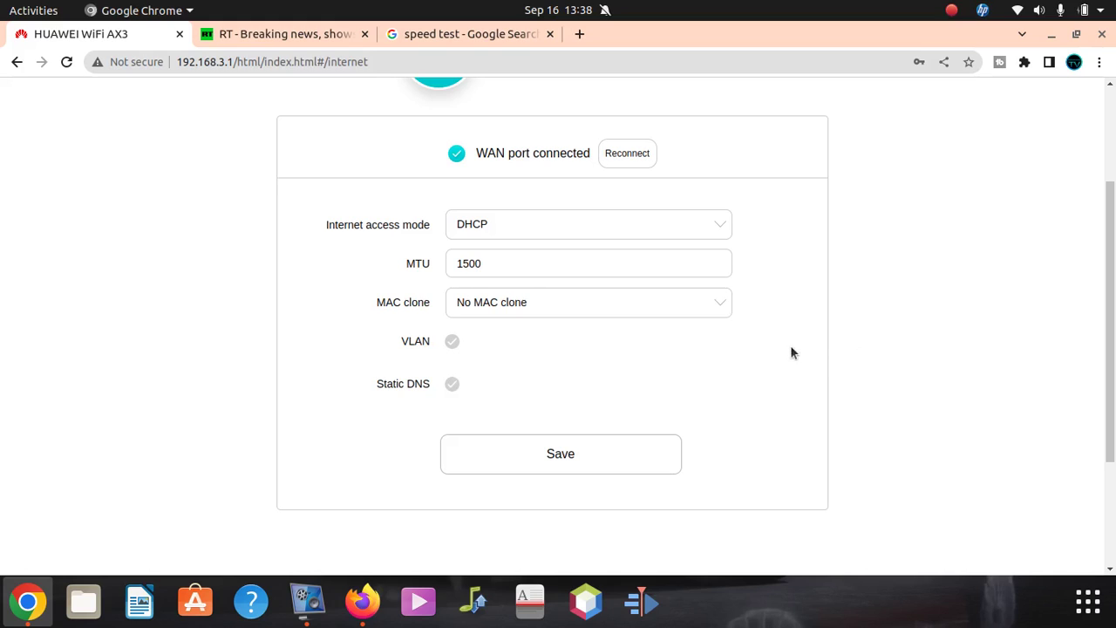
scroll(742, 408, up, 3)
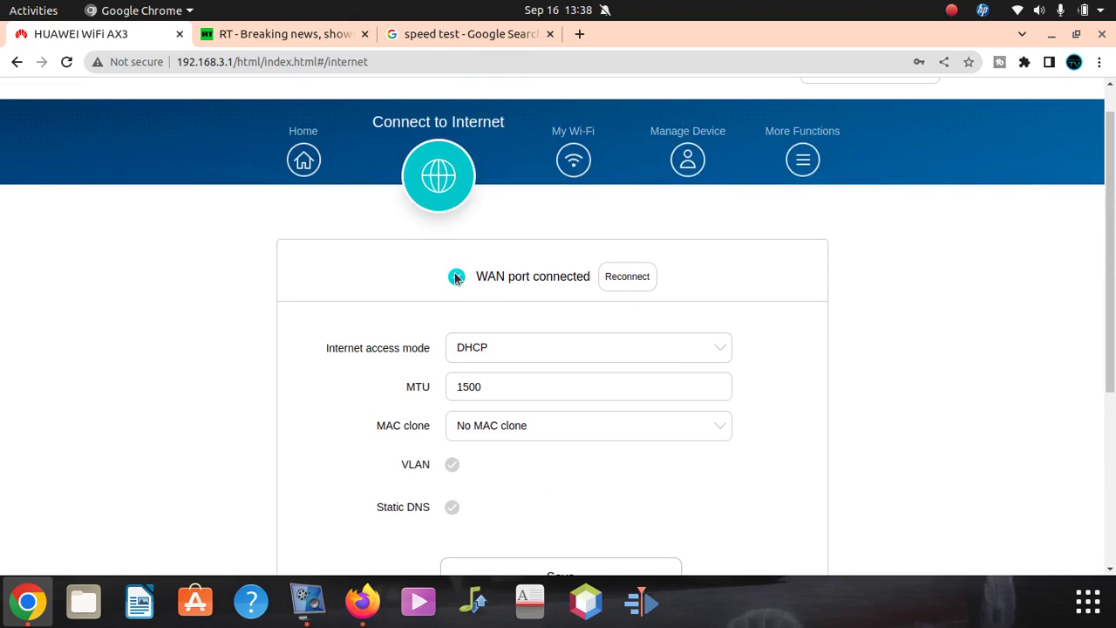
scroll(774, 376, down, 5)
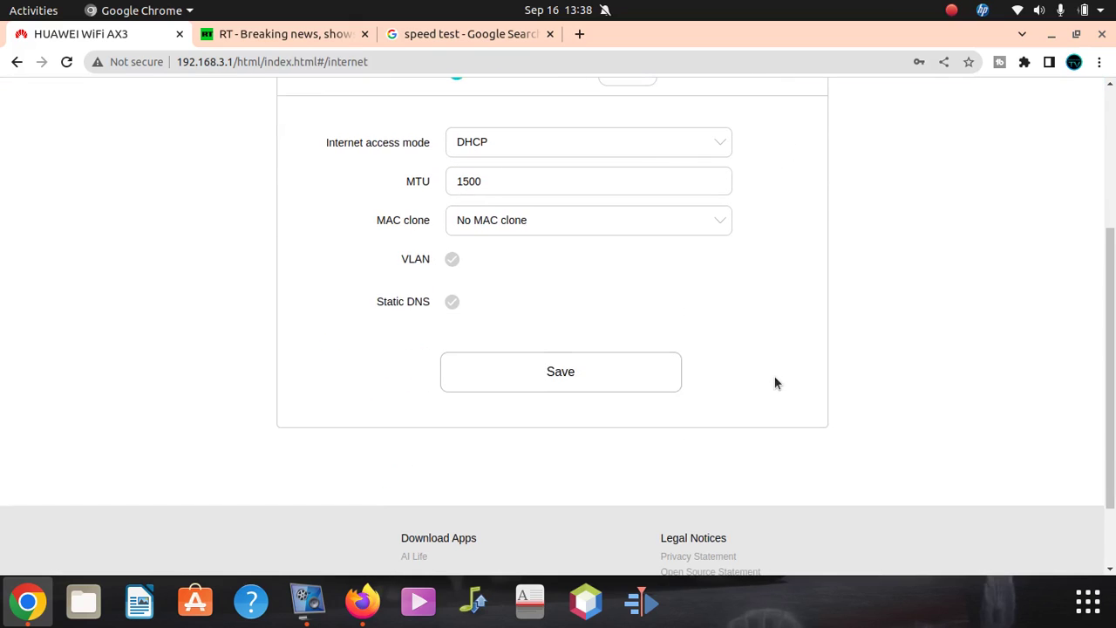
scroll(776, 383, up, 5)
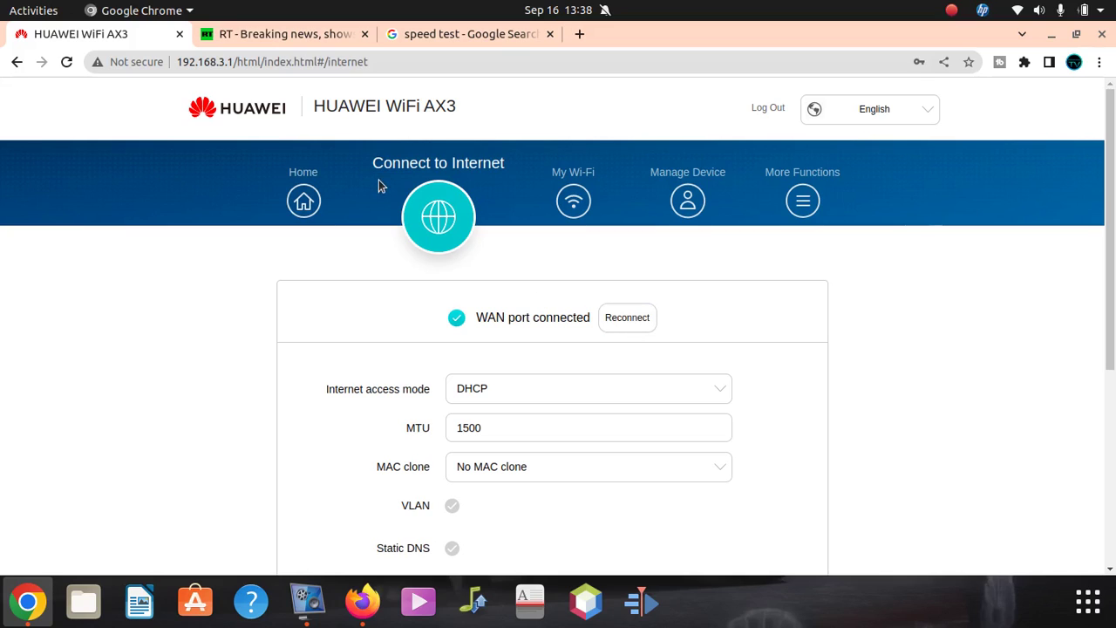